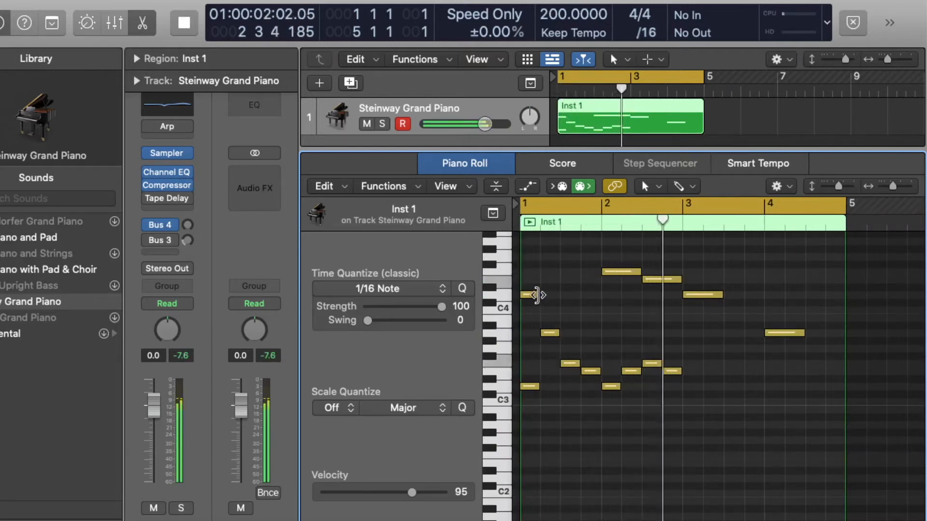
# Lengthen the opening note and duplicate the ten-note phrase so the copy starts at bar 3
pyautogui.moveTo(538, 295); pyautogui.dragTo(559, 298)
pyautogui.moveTo(717, 490); pyautogui.dragTo(529, 297)
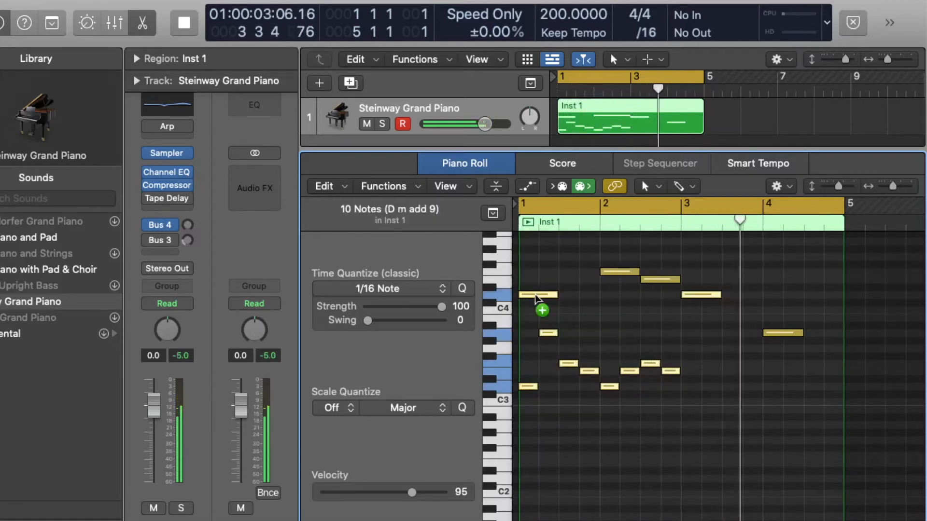
pyautogui.moveTo(535, 298); pyautogui.dragTo(700, 302)
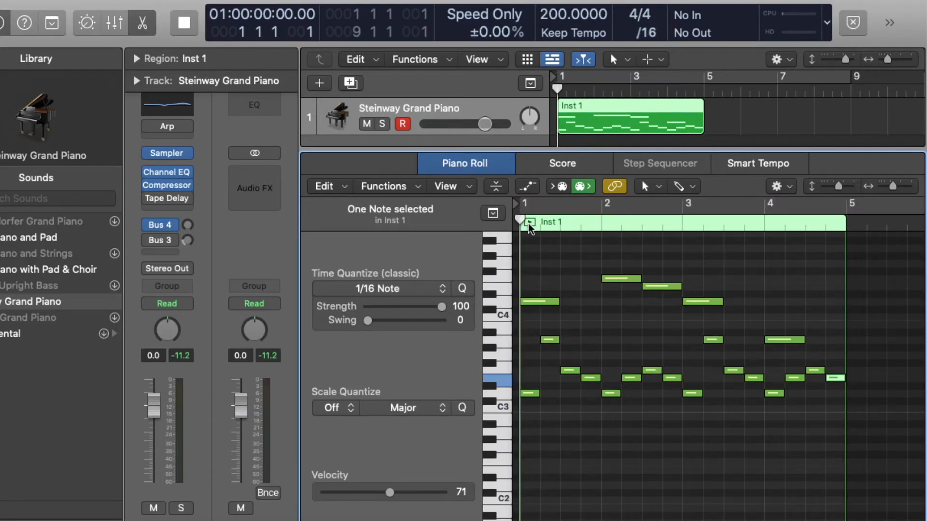
# Play back the piano part to check the duplicated phrase
pyautogui.press('space')
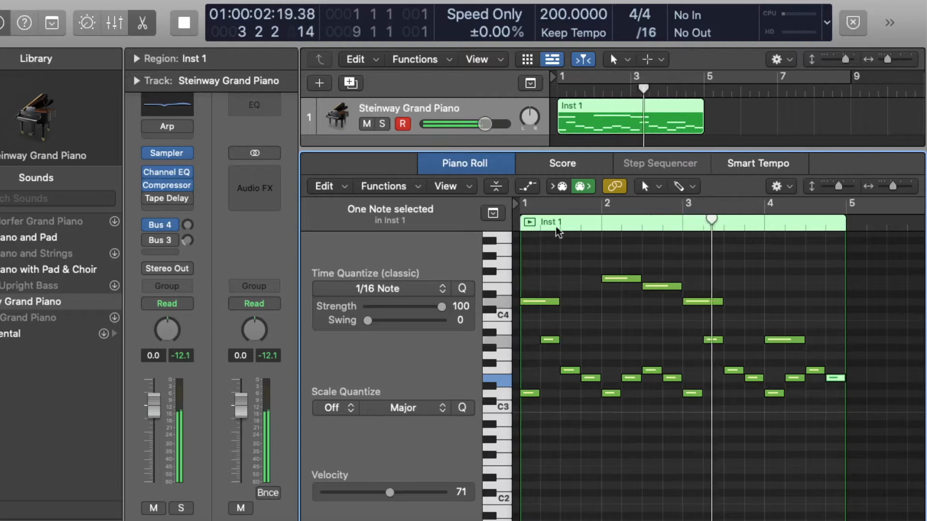
pyautogui.press('space')
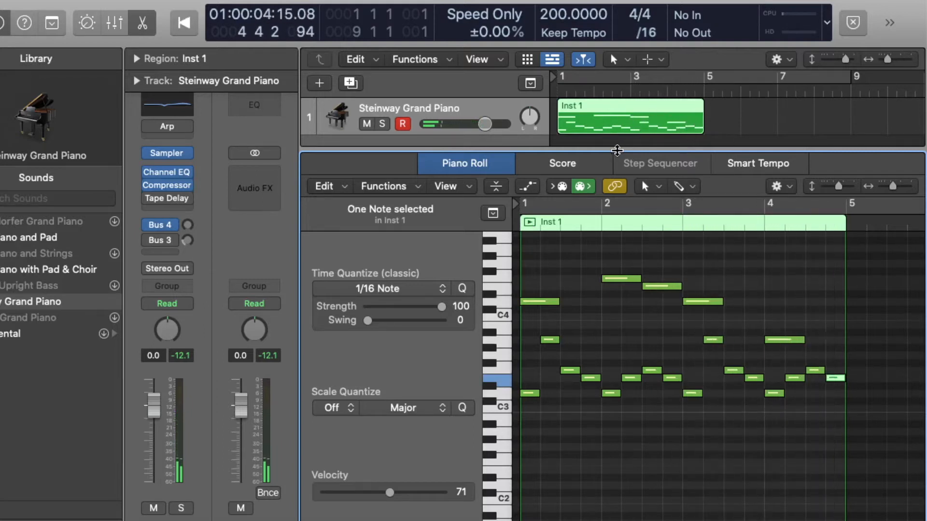
# Copy the piano region to bar 5 and join both regions into a single region
pyautogui.moveTo(616, 149); pyautogui.dragTo(612, 231)
pyautogui.moveTo(581, 124); pyautogui.dragTo(735, 116)
pyautogui.press('c')
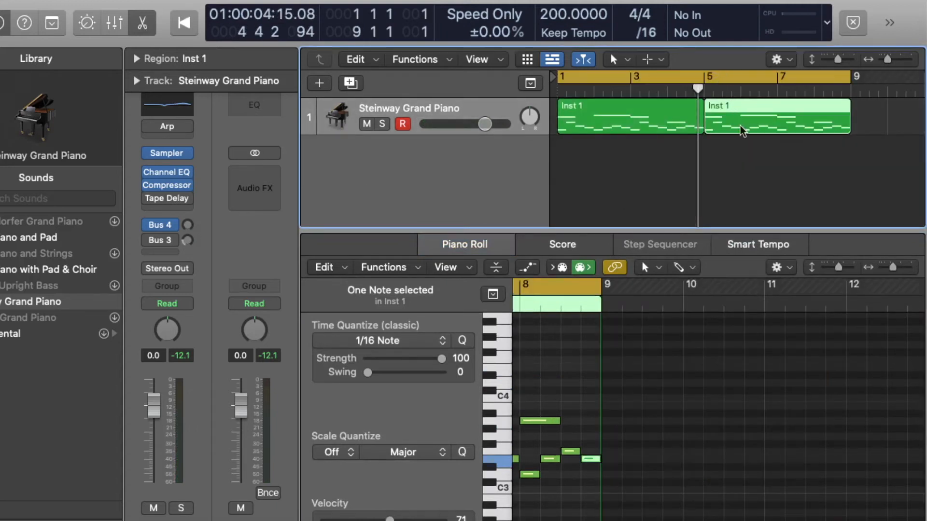
pyautogui.moveTo(741, 163); pyautogui.dragTo(715, 140)
pyautogui.press('super+a')
pyautogui.press('super+j')
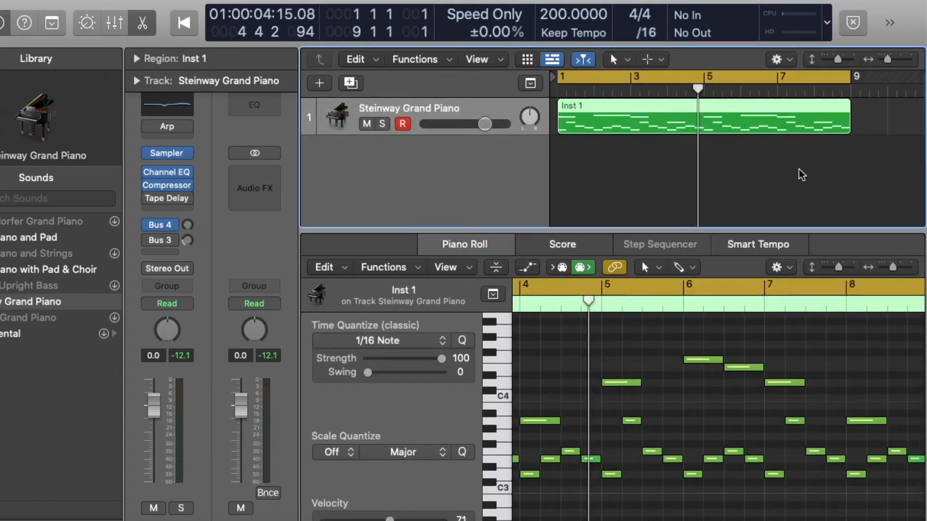
# Delete the four high melody notes between bars 5 and 7 of the joined region
pyautogui.hscroll(5, 787, 385)
pyautogui.scroll(-2, 788, 389)
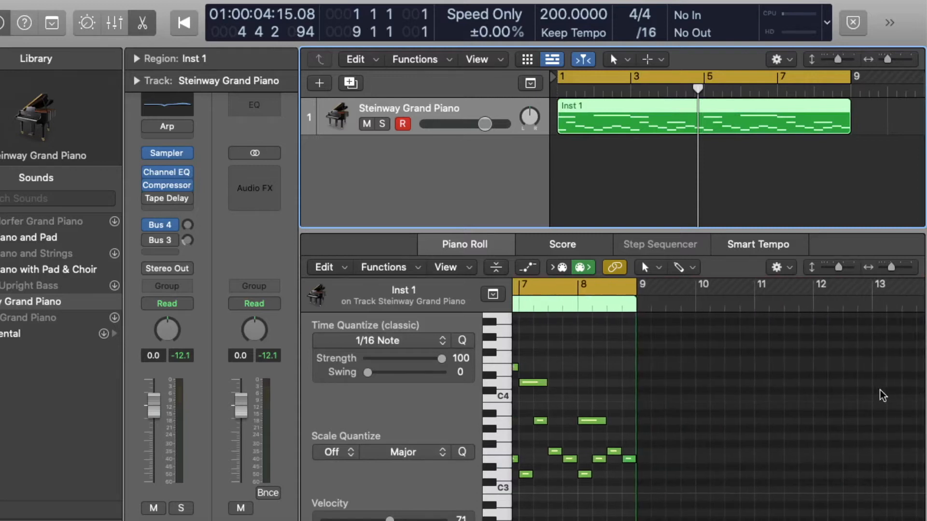
pyautogui.hscroll(-5, 761, 410)
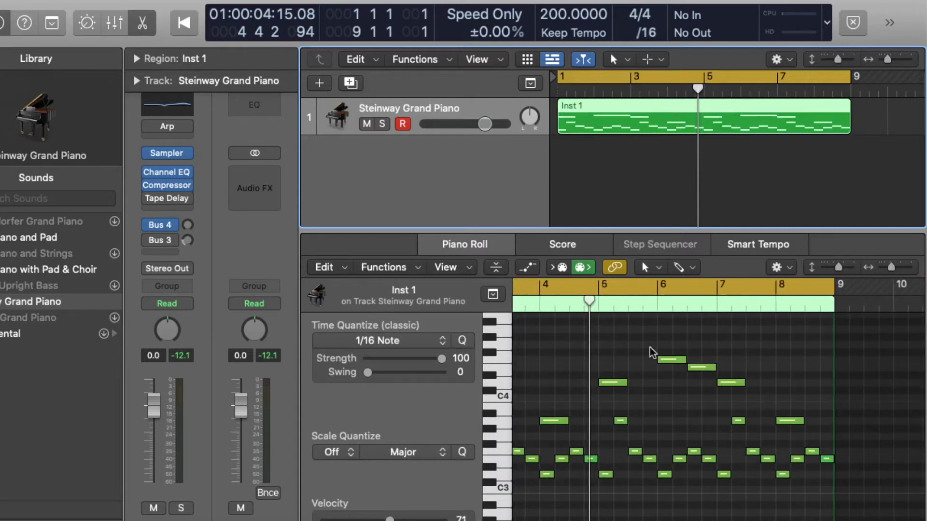
pyautogui.click(616, 348)
pyautogui.moveTo(615, 348); pyautogui.dragTo(767, 386)
pyautogui.press('Delete')
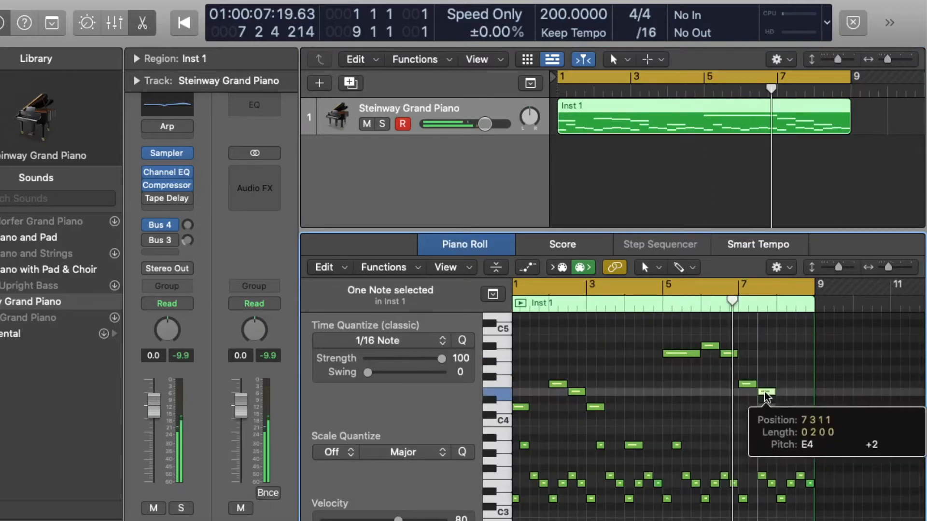
# Play the arrangement from the beginning
pyautogui.moveTo(768, 391); pyautogui.dragTo(664, 342)
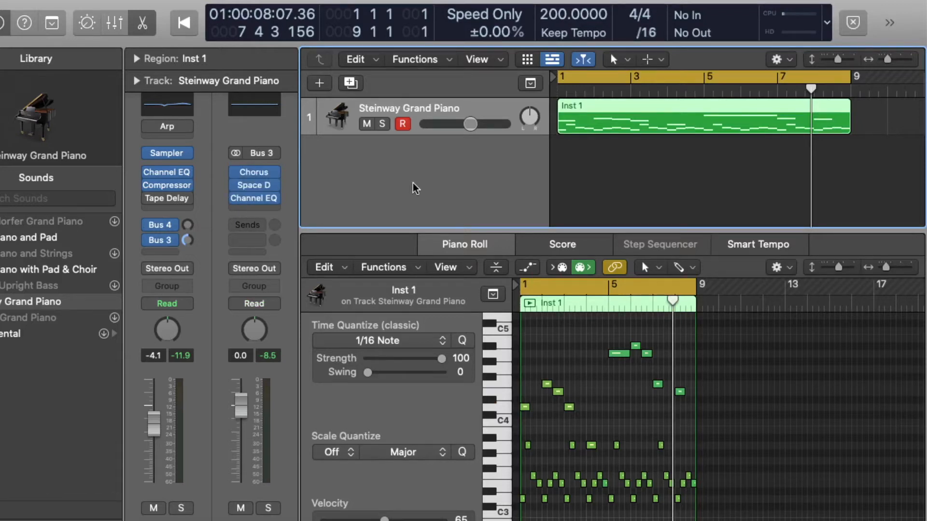
pyautogui.press('Return')
pyautogui.press('space')
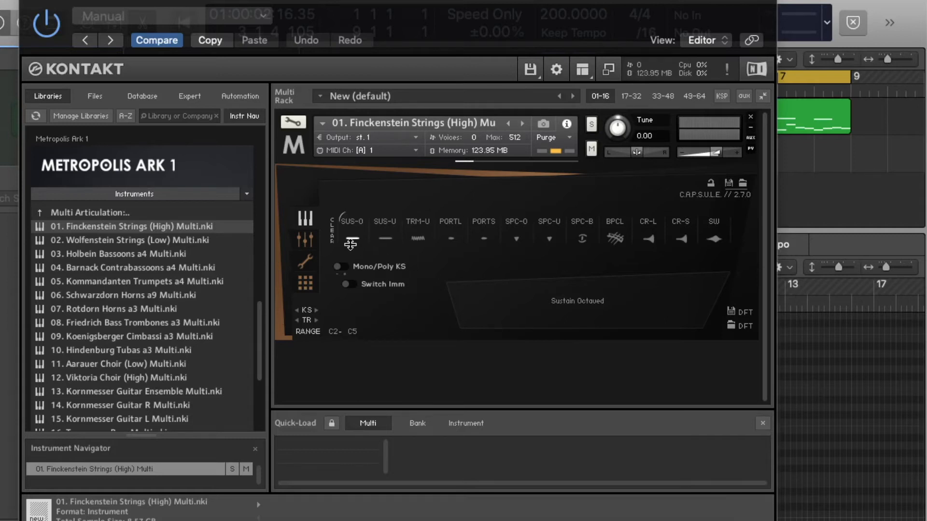
# Open Musical Typing and audition the SUS-O articulation of the Finckenstein Strings in Kontakt
pyautogui.press('super+k')
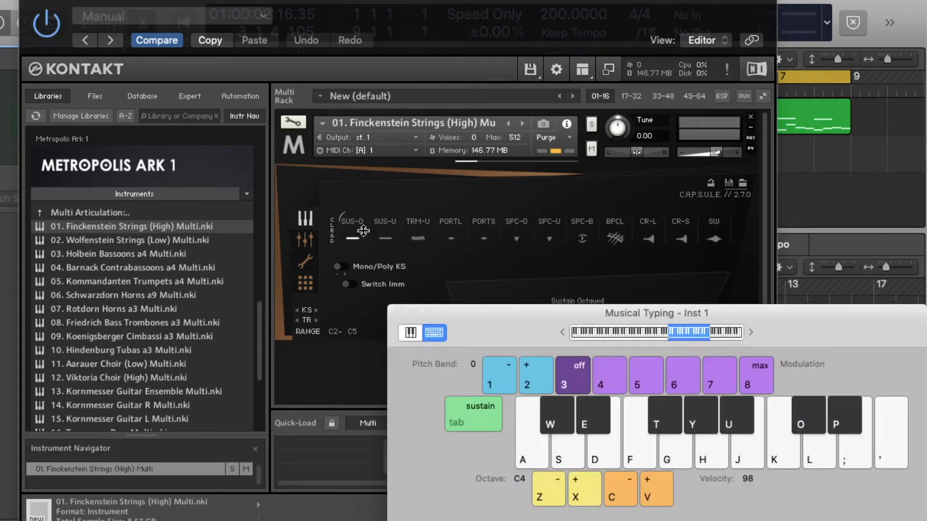
pyautogui.click(355, 235)
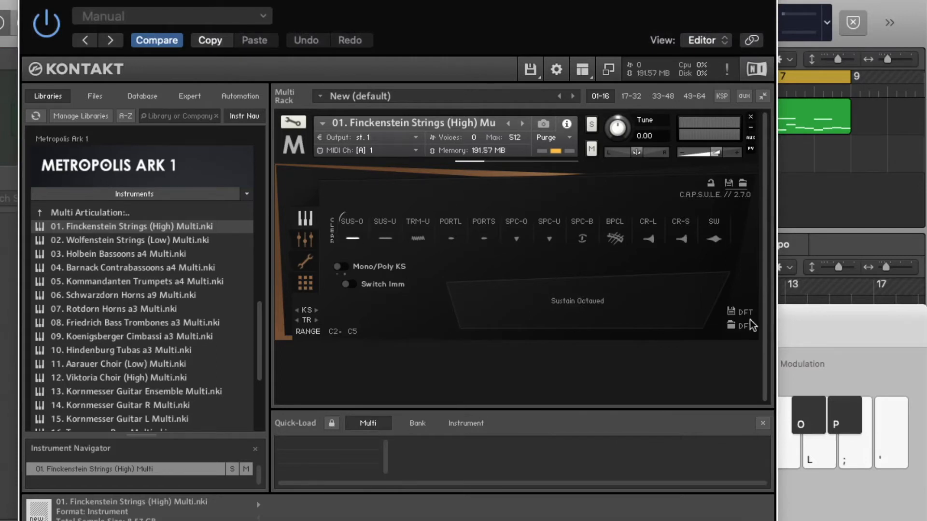
pyautogui.click(831, 323)
pyautogui.press('a')
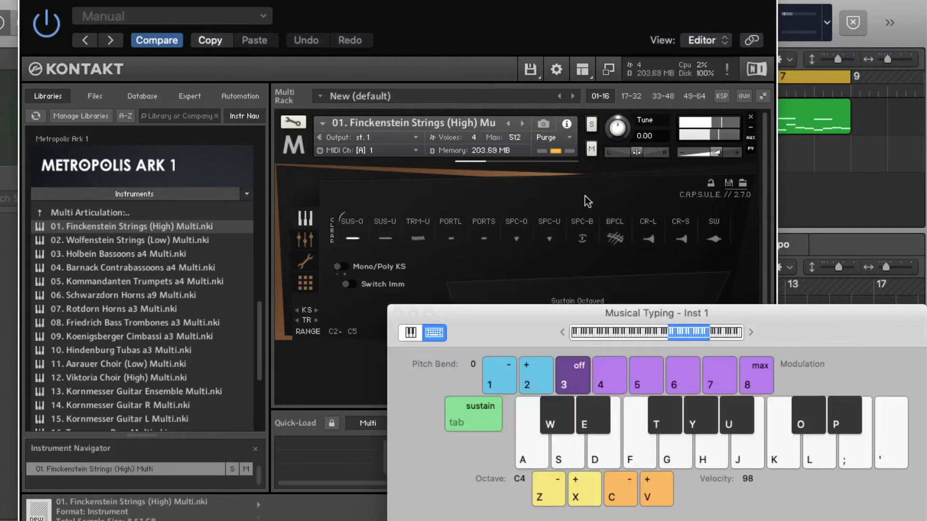
# Switch to the TRM-U articulation and audition notes, lowering the Musical Typing octave
pyautogui.click(418, 238)
pyautogui.press('a')
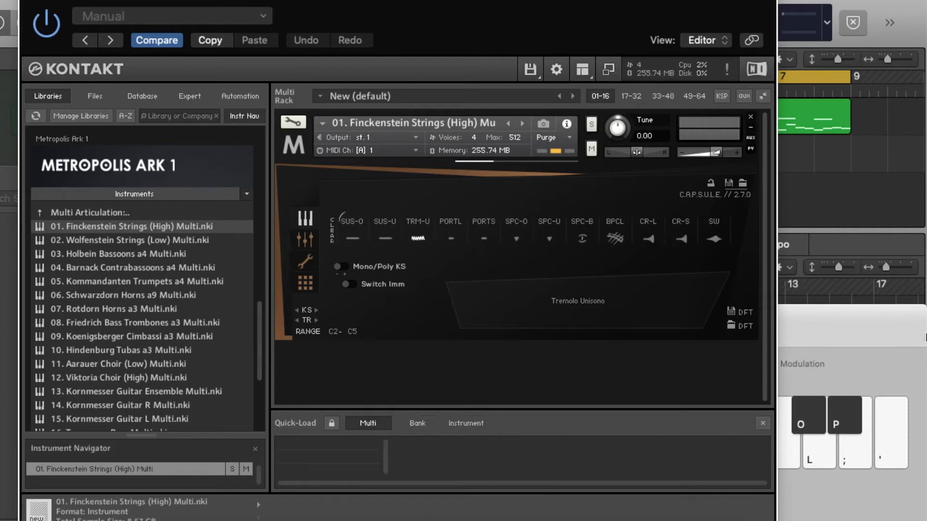
pyautogui.click(836, 334)
pyautogui.press('e')
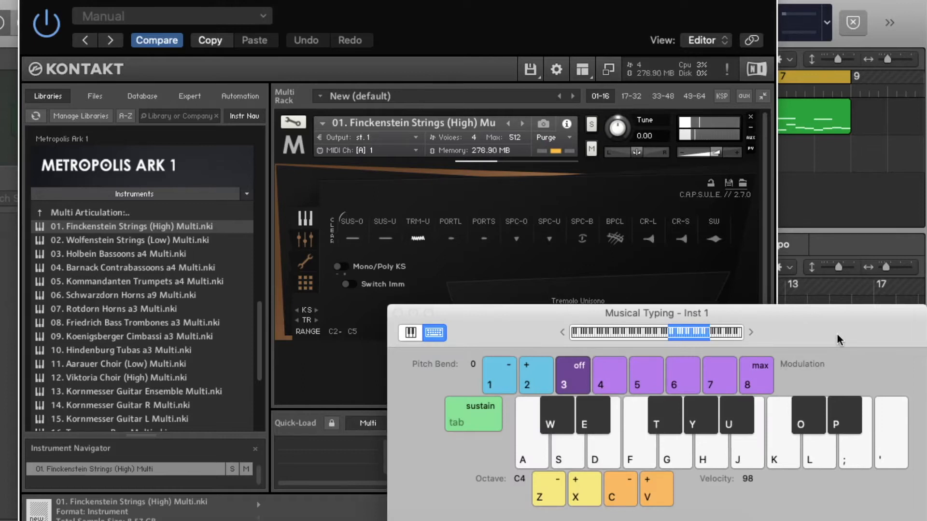
pyautogui.press('z')
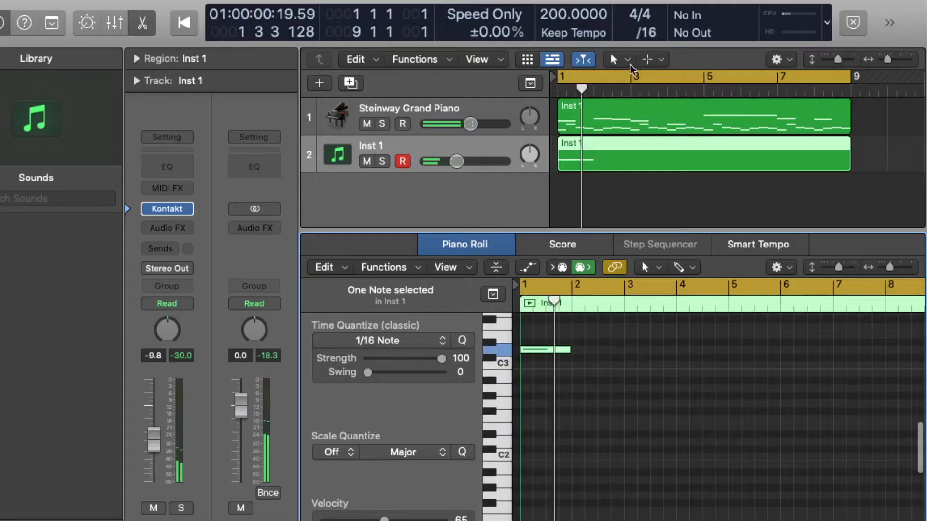
# Copy the piano region onto the Kontakt track and lower that track's volume slightly
pyautogui.moveTo(626, 126); pyautogui.dragTo(626, 166)
pyautogui.press('space')
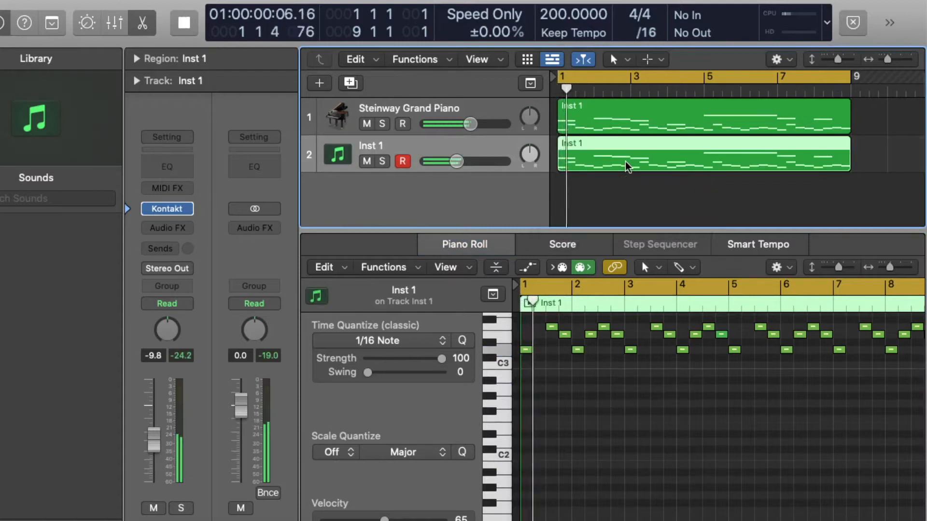
pyautogui.moveTo(456, 161); pyautogui.dragTo(449, 169)
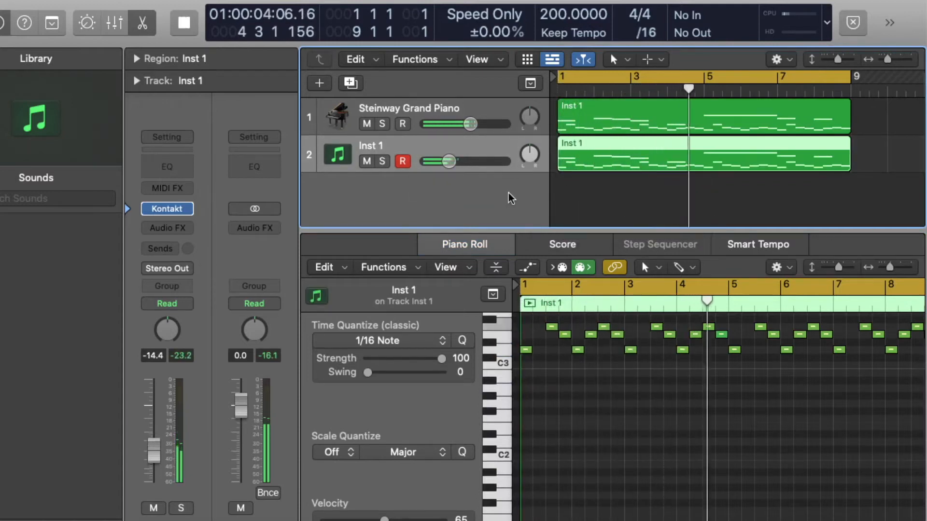
# Open Kontakt on the second track, choose the SUS-U articulation, and close the plugin window
pyautogui.click(166, 209)
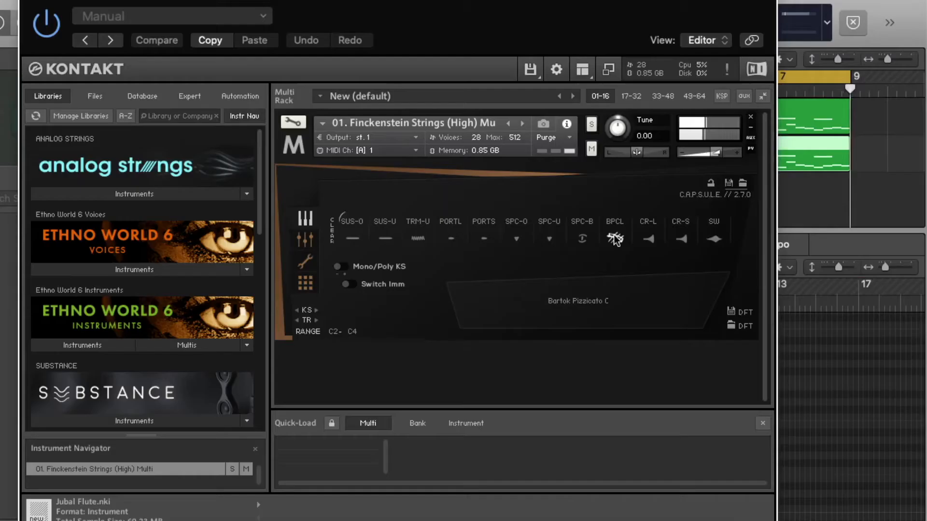
pyautogui.click(384, 238)
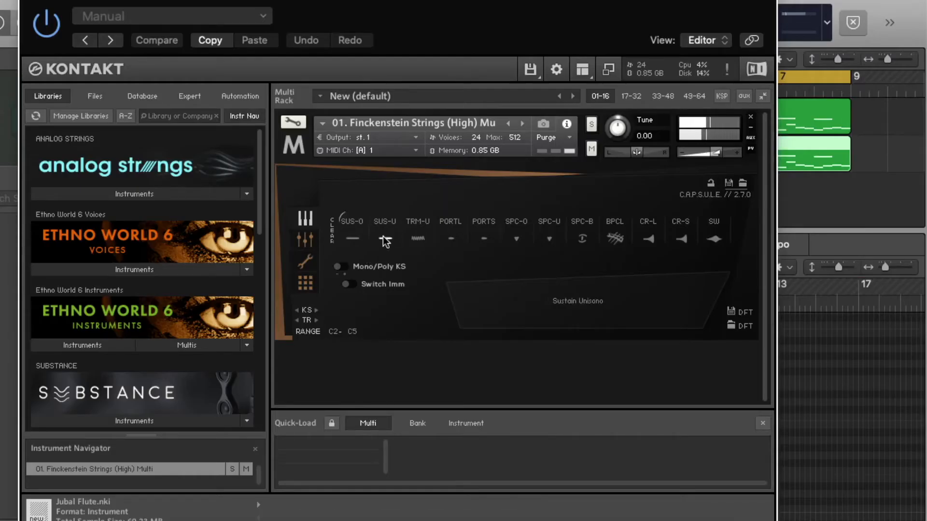
pyautogui.click(28, 0)
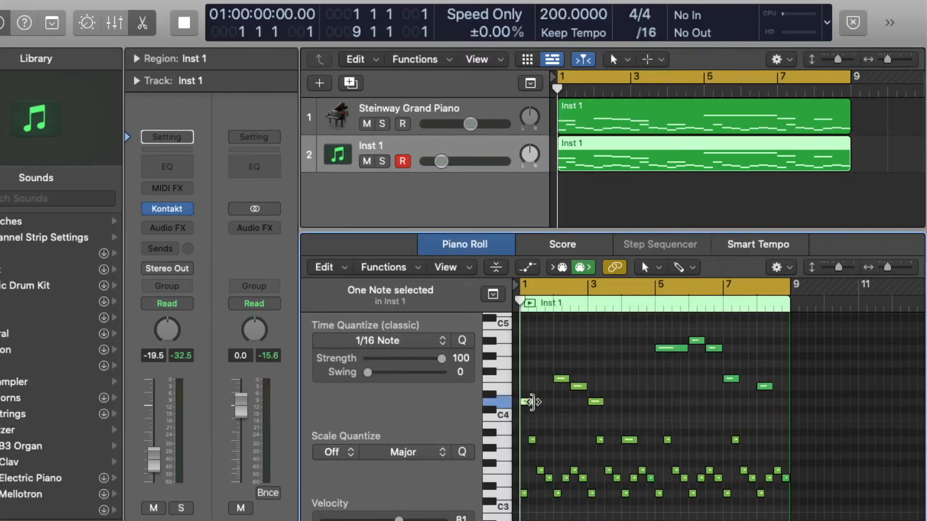
# Lengthen the first C4 note in the region and play it back
pyautogui.moveTo(531, 403); pyautogui.dragTo(549, 401)
pyautogui.press('space')
pyautogui.press('space')
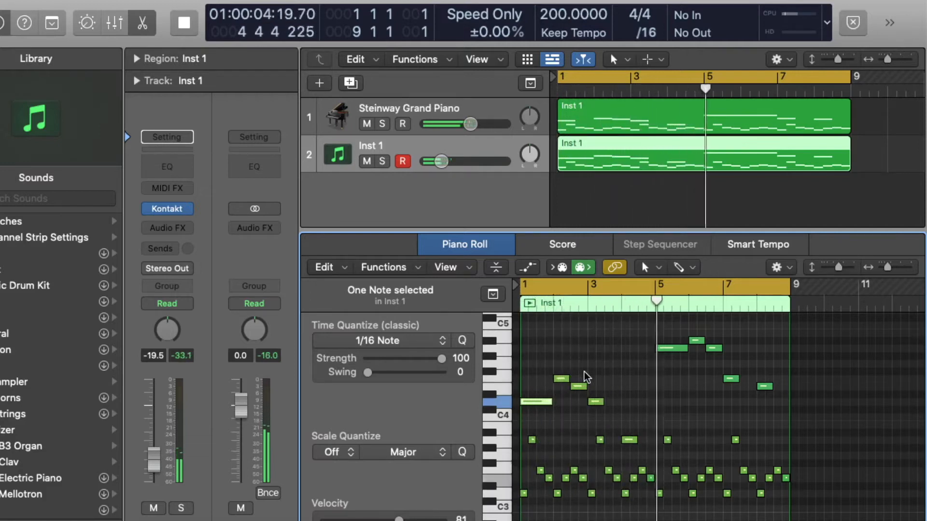
# Create a new software instrument track and load BBC Symphony Orchestra on it
pyautogui.doubleClick(405, 192)
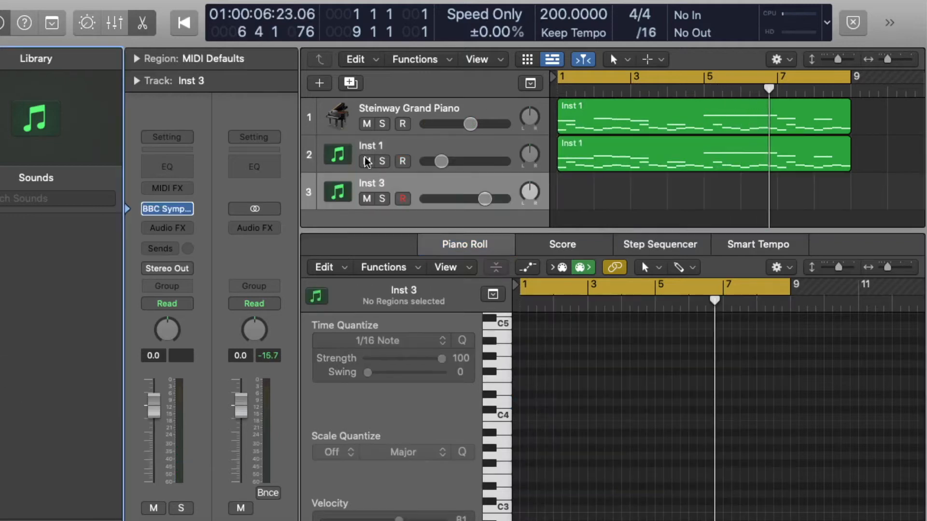
pyautogui.click(164, 210)
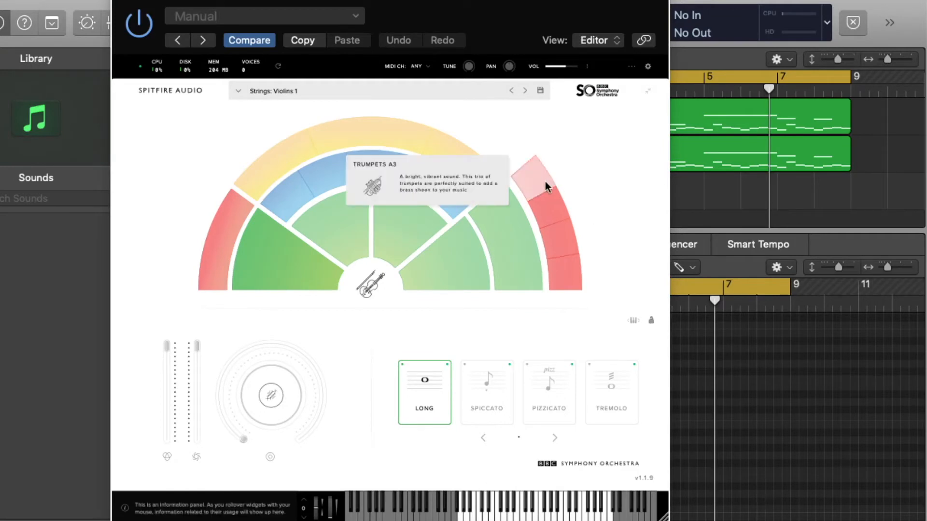
# Select the Flutes a3 patch in BBC Symphony Orchestra and audition notes with Musical Typing
pyautogui.press('super+k')
pyautogui.click(314, 176)
pyautogui.press('h')
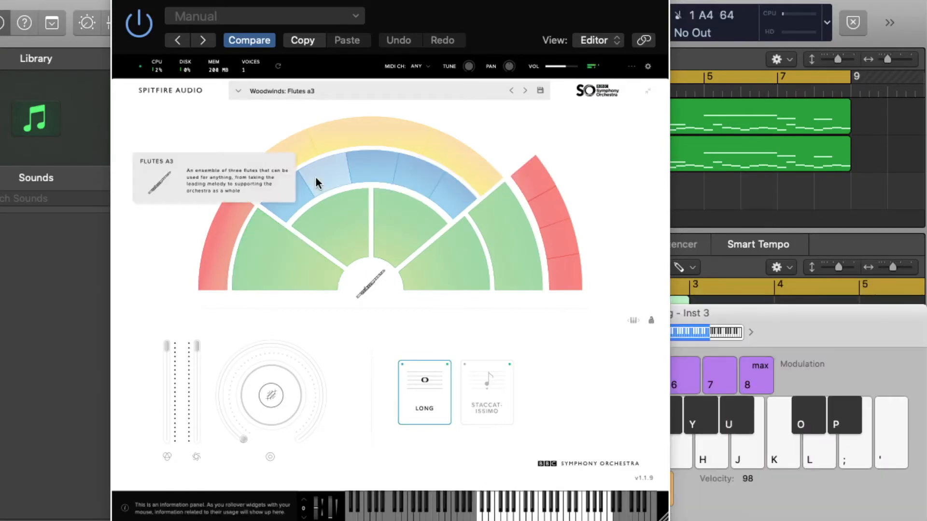
pyautogui.press('l')
pyautogui.press(';')
pyautogui.press("'")
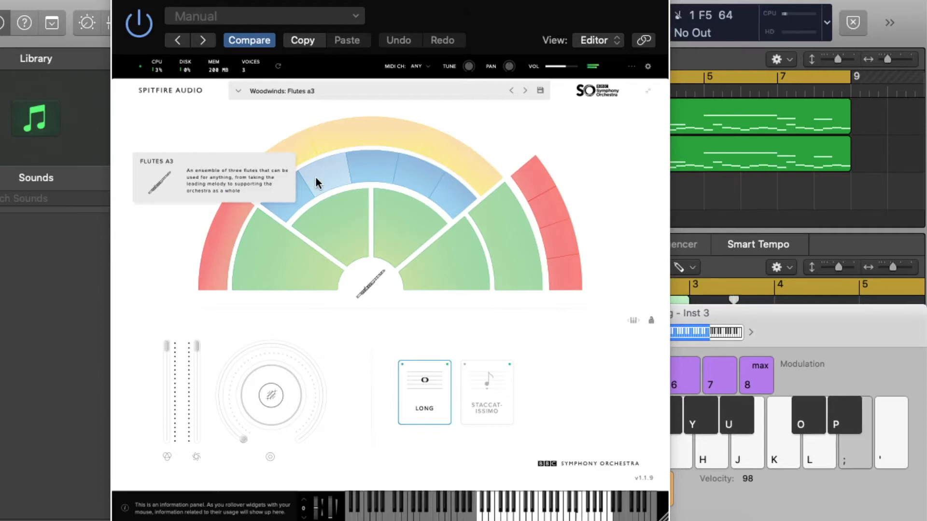
pyautogui.press('h')
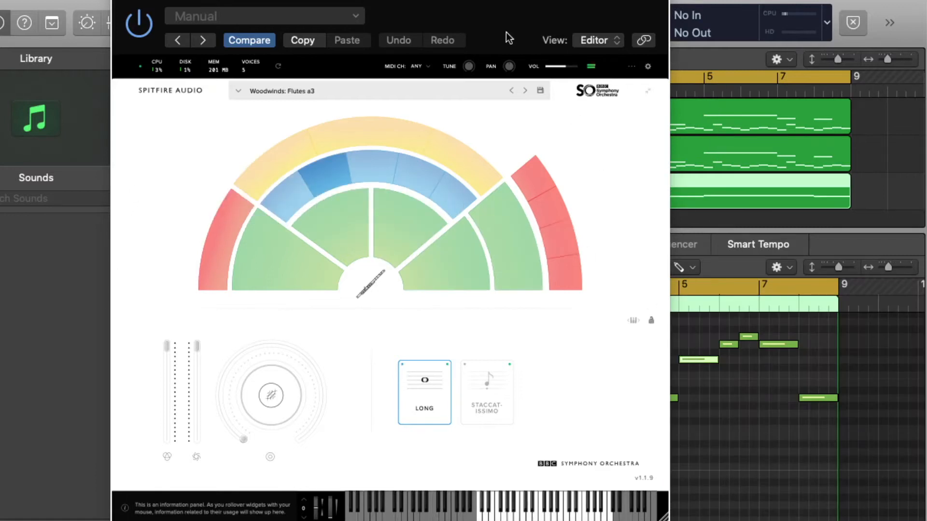
# Select all notes in the flute region and transpose them up one octave, then play it
pyautogui.moveTo(506, 32); pyautogui.dragTo(209, 32)
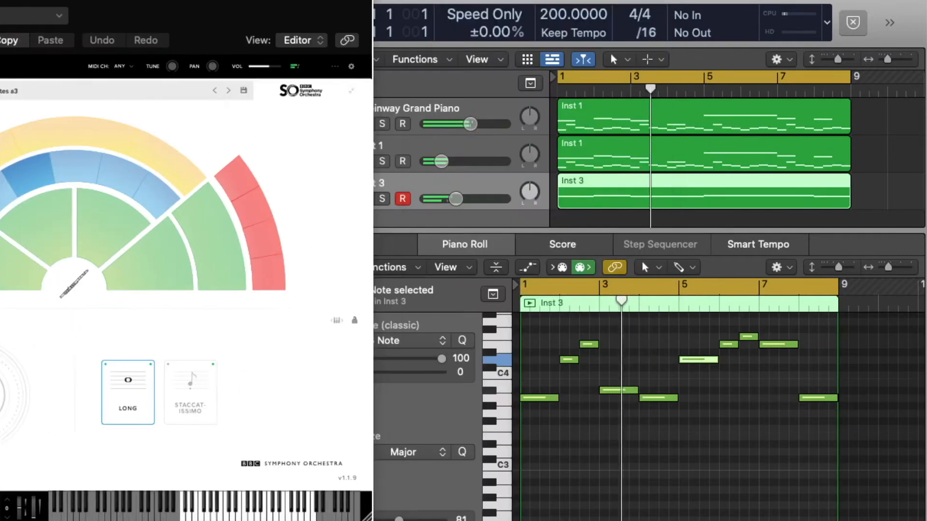
pyautogui.click(504, 405)
pyautogui.click(503, 400)
pyautogui.press('super+a')
pyautogui.press('super+Up')
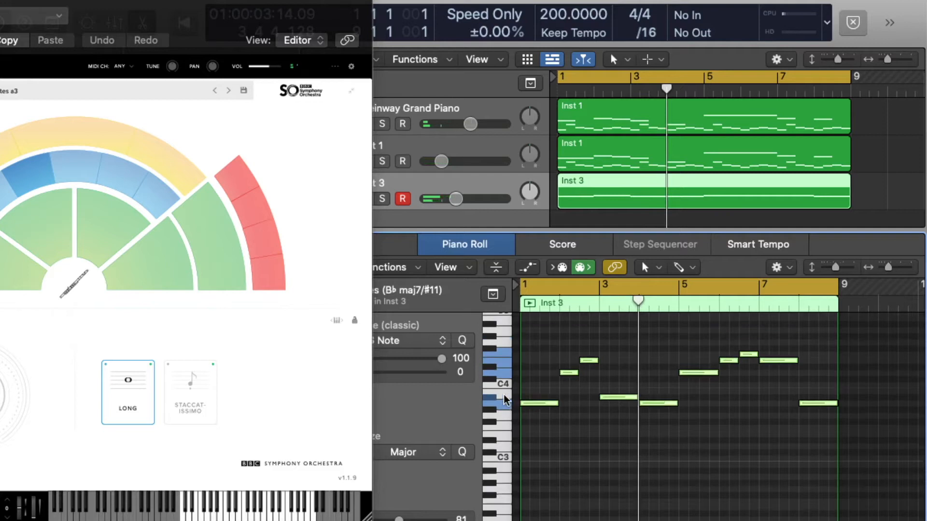
pyautogui.hotkey('alt', 'shift', 'Up')
pyautogui.press('space')
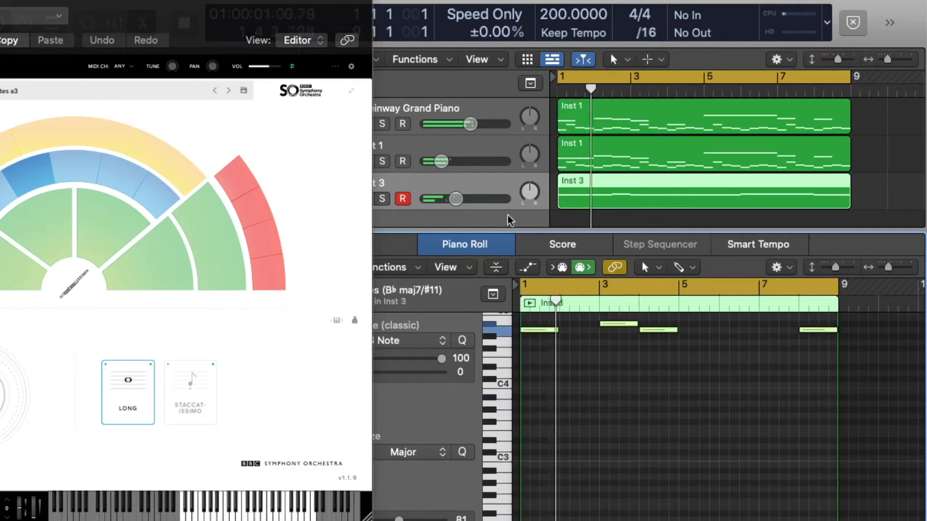
# Raise the flute track's volume slightly and close the BBC Symphony Orchestra window
pyautogui.moveTo(456, 198); pyautogui.dragTo(460, 199)
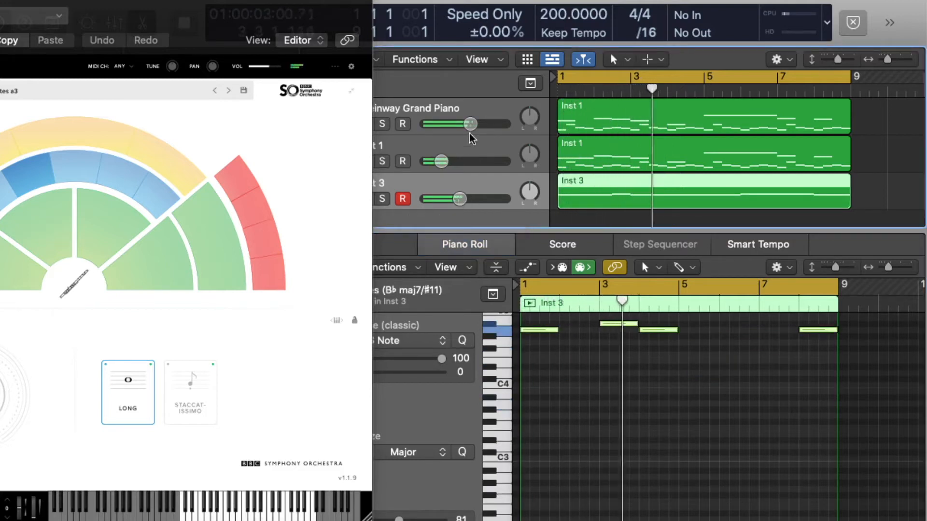
pyautogui.moveTo(229, 5); pyautogui.dragTo(749, 184)
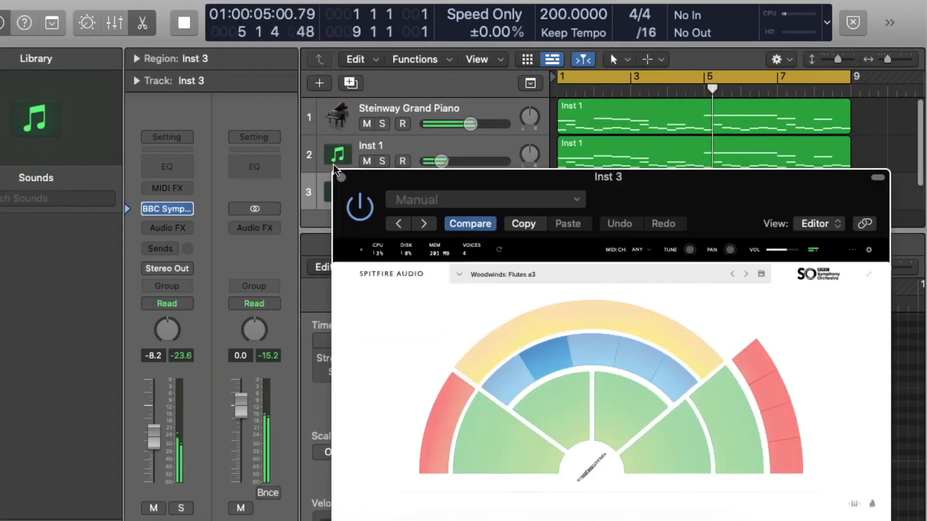
pyautogui.click(341, 177)
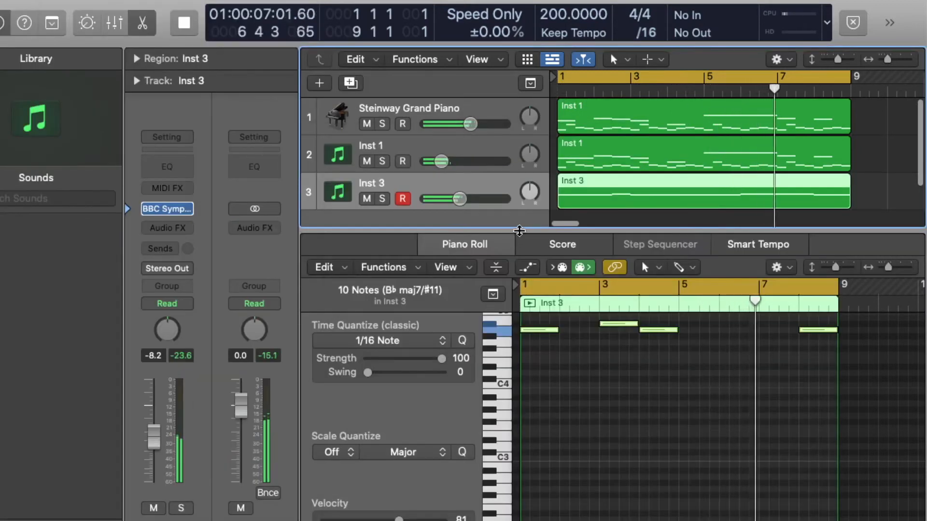
pyautogui.moveTo(519, 231); pyautogui.dragTo(524, 513)
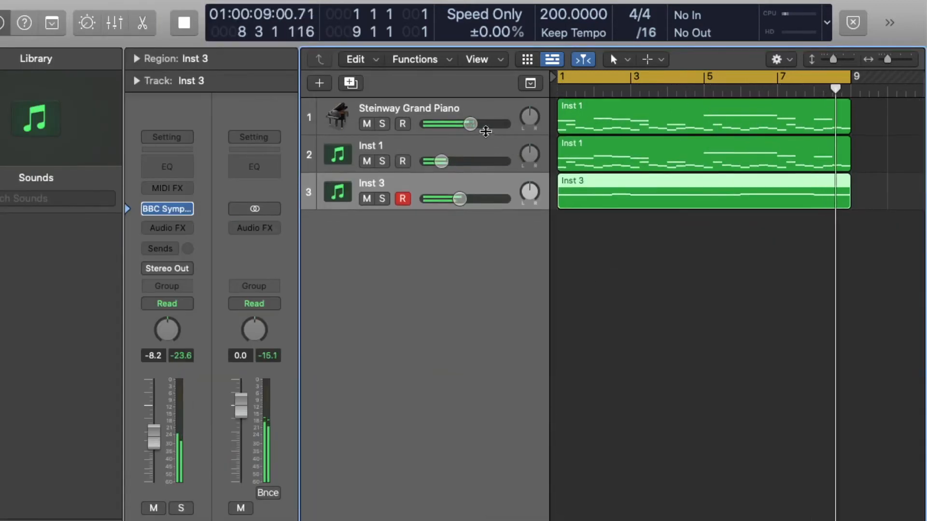
# Load RC-20 Retro Color on the flute track and turn down its Noise amount while playing back
pyautogui.moveTo(470, 124); pyautogui.dragTo(468, 124)
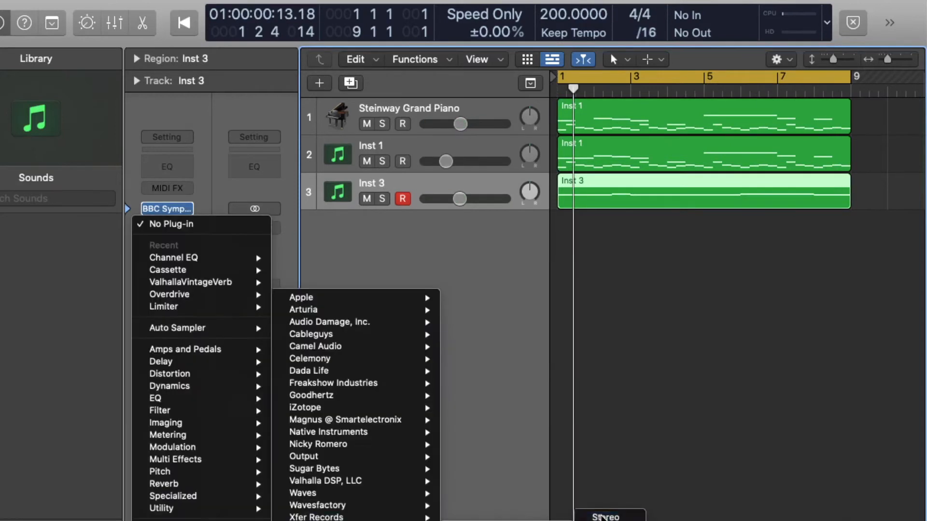
pyautogui.click(604, 516)
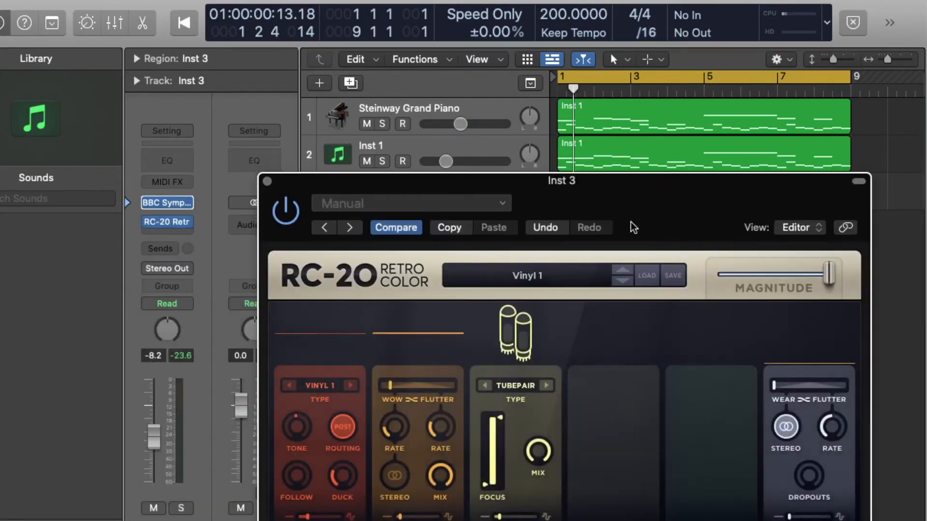
pyautogui.moveTo(631, 223); pyautogui.dragTo(612, 43)
pyautogui.moveTo(313, 381); pyautogui.dragTo(311, 423)
pyautogui.press('space')
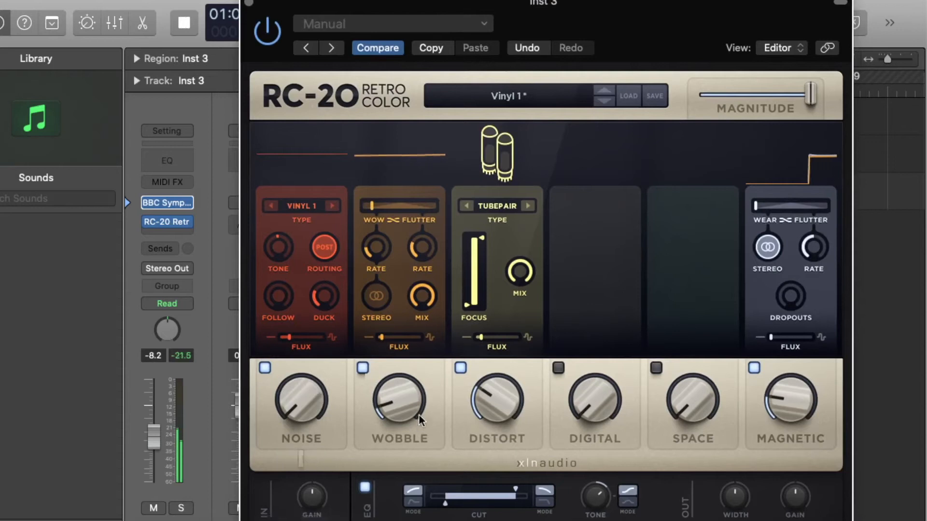
# Set RC-20's Wobble to 16% with a wider wow/flutter balance and turn up the Space module
pyautogui.moveTo(419, 415); pyautogui.dragTo(403, 334)
pyautogui.moveTo(384, 200); pyautogui.dragTo(500, 203)
pyautogui.moveTo(401, 405); pyautogui.dragTo(379, 461)
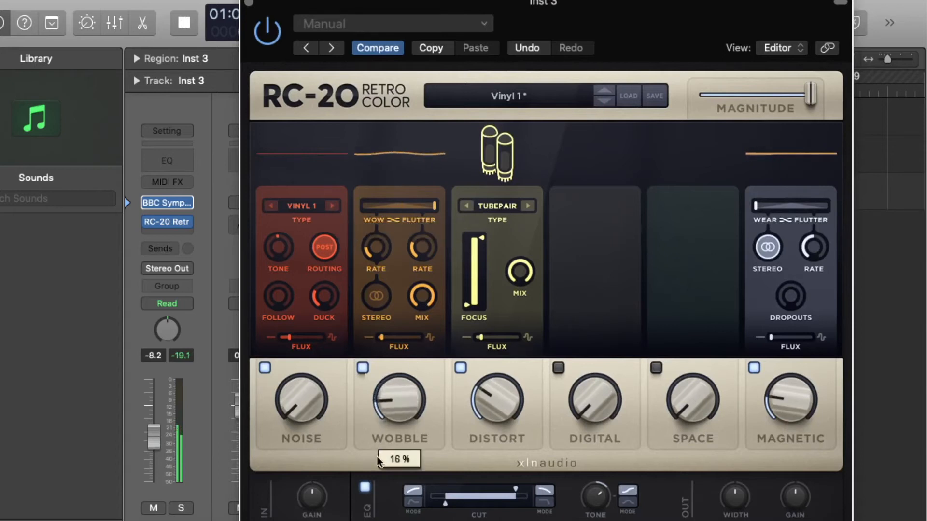
pyautogui.moveTo(700, 418); pyautogui.dragTo(602, 384)
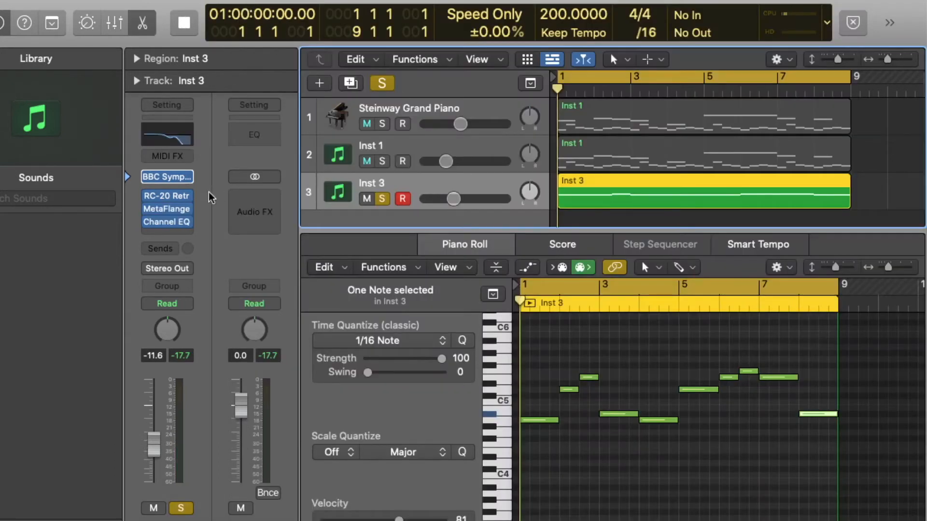
# Review the flute track's RC-20, MetaFlanger and Channel EQ plugins, close them, and play back the arrangement
pyautogui.click(169, 194)
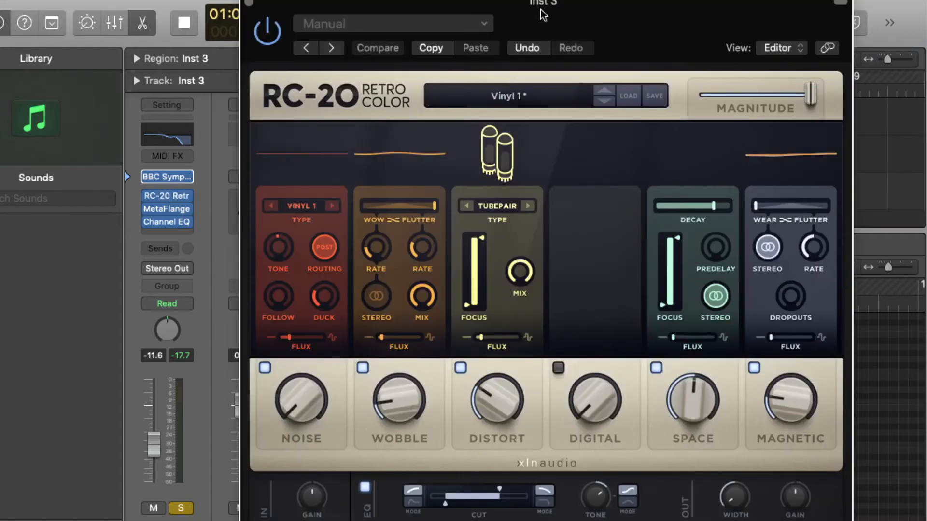
pyautogui.moveTo(541, 14); pyautogui.dragTo(679, 14)
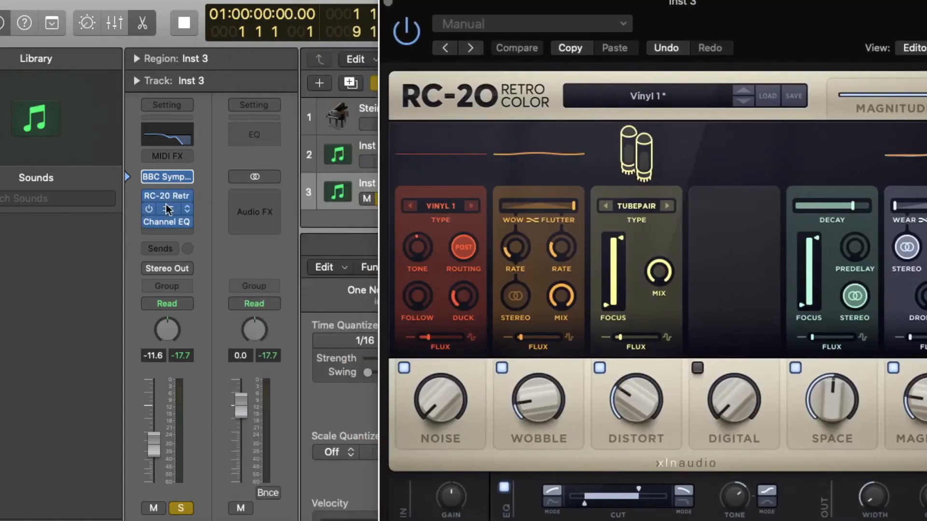
pyautogui.click(168, 209)
pyautogui.click(168, 222)
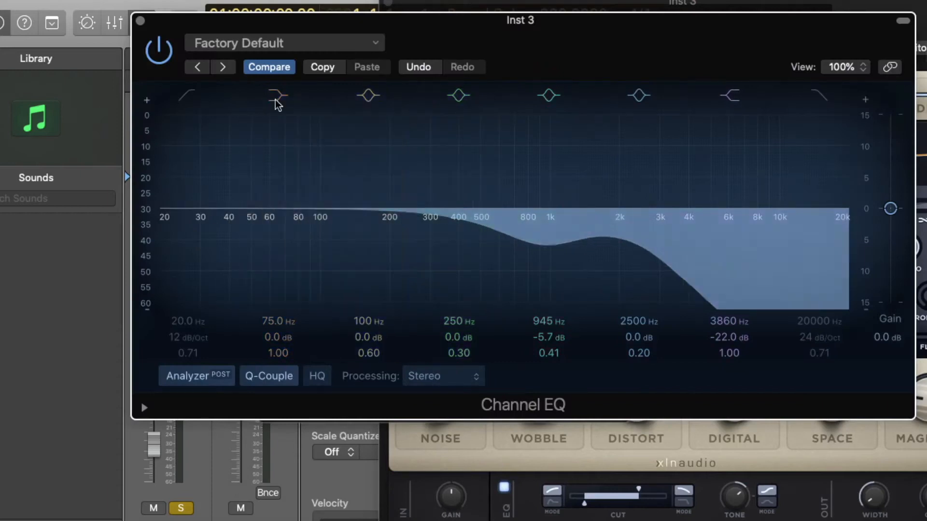
pyautogui.click(139, 20)
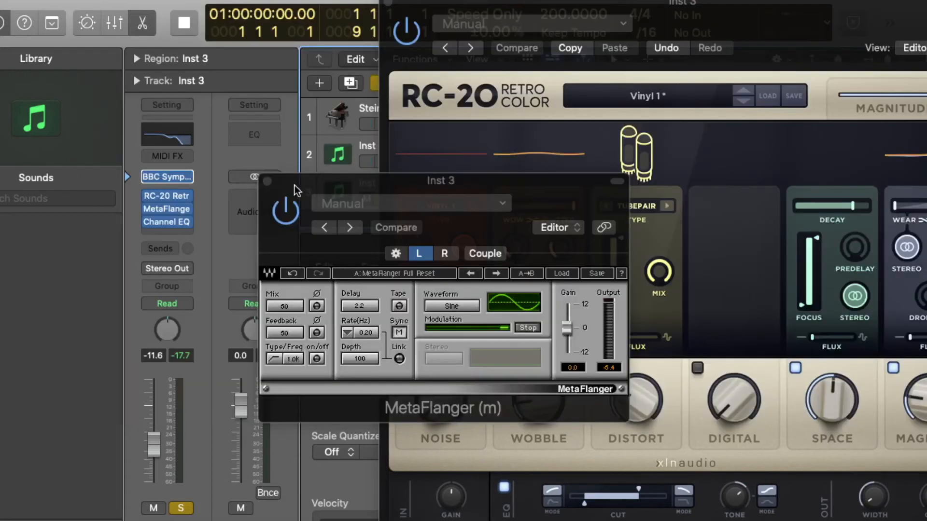
pyautogui.click(267, 181)
pyautogui.click(388, 3)
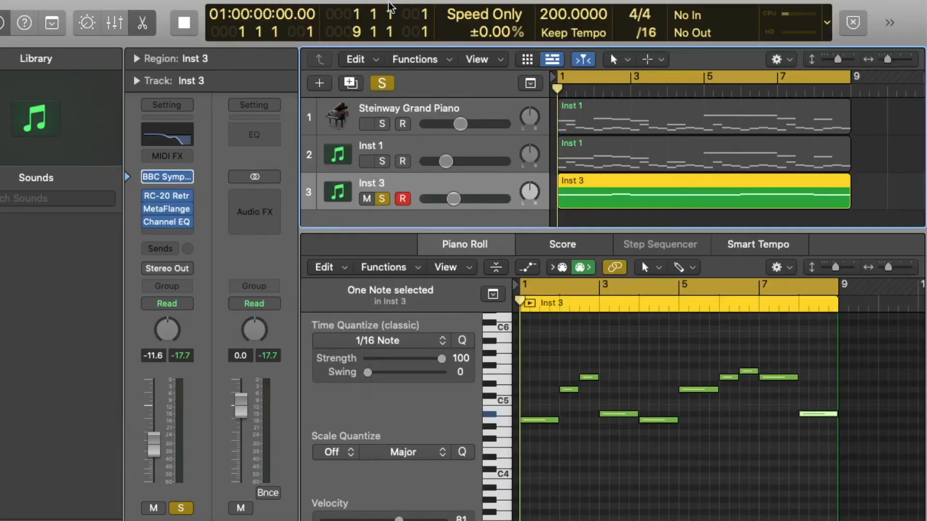
pyautogui.press('space')
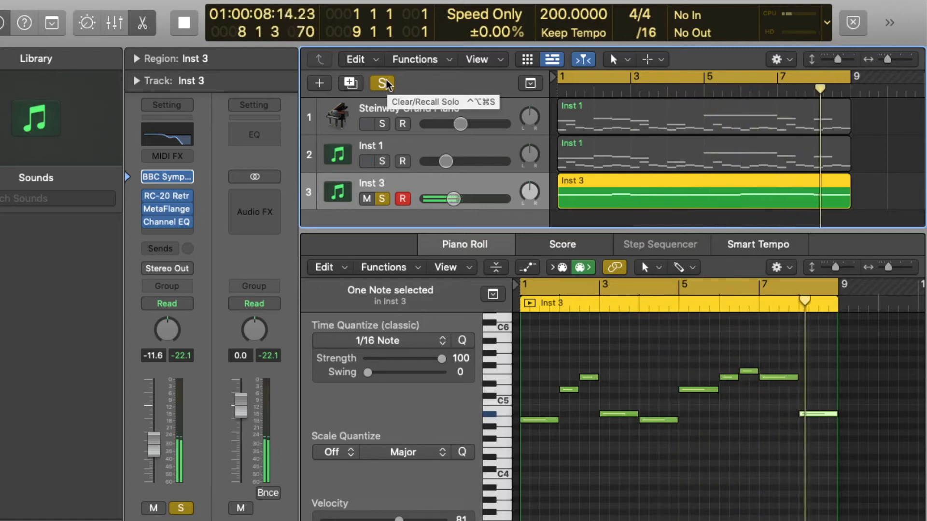
pyautogui.press('space')
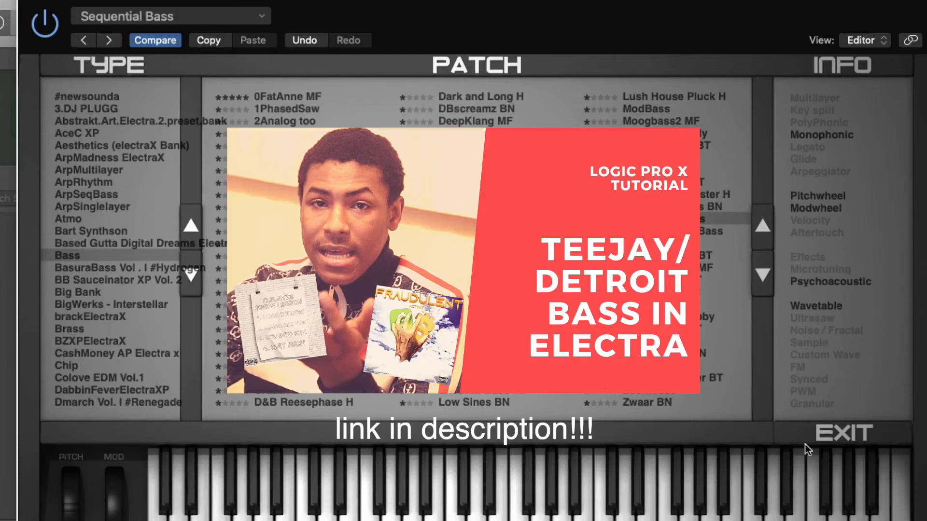
# Exit the ElectraX browser with the Sequential Bass patch and audition it using Musical Typing
pyautogui.click(804, 442)
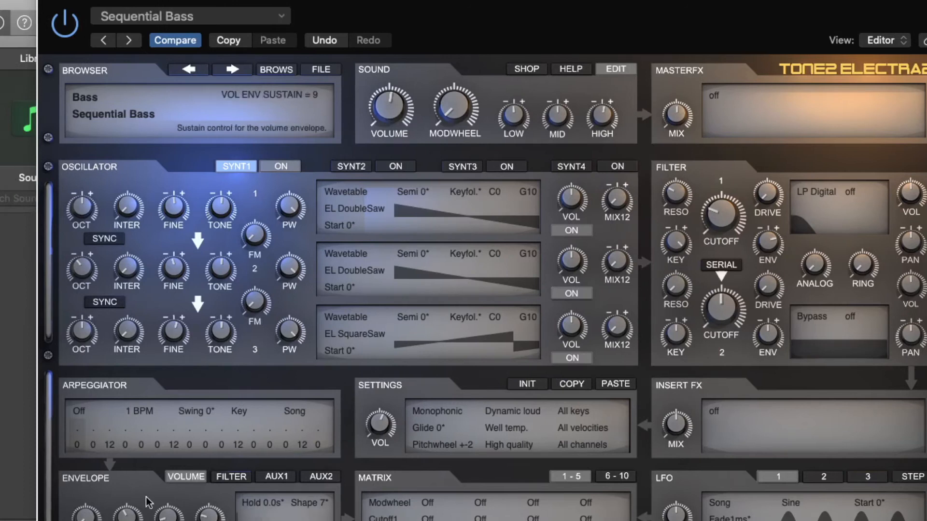
pyautogui.press('super+k')
pyautogui.press('s')
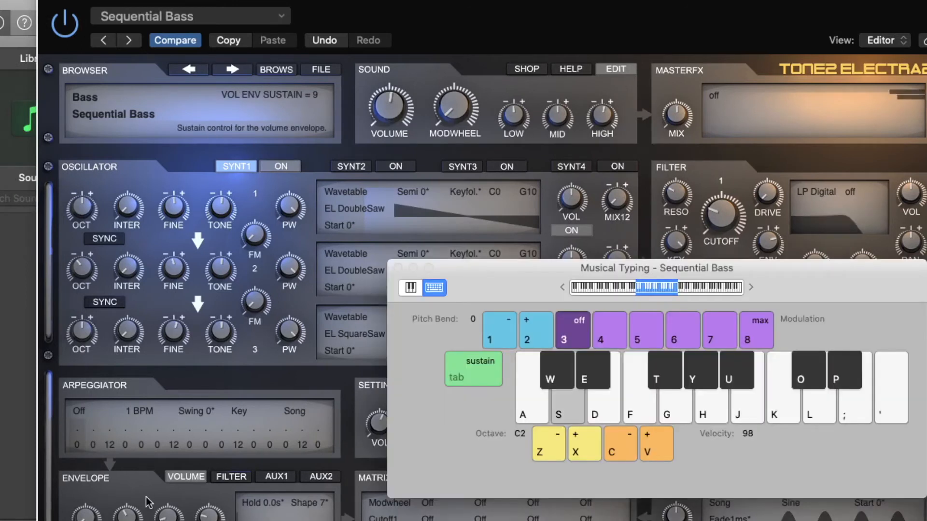
pyautogui.press('s')
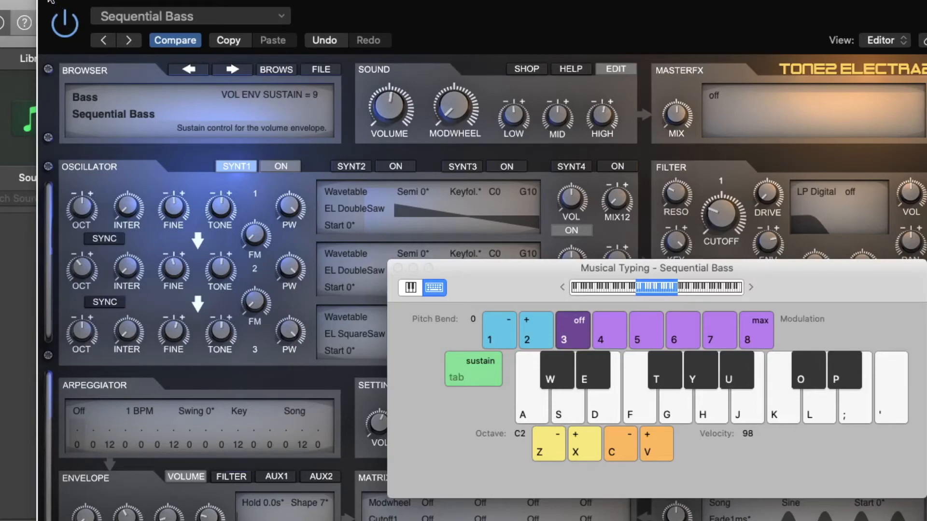
pyautogui.click(50, 2)
# Create an empty MIDI region on the Sequential Bass track and extend it to about eight bars
pyautogui.rightClick(575, 227)
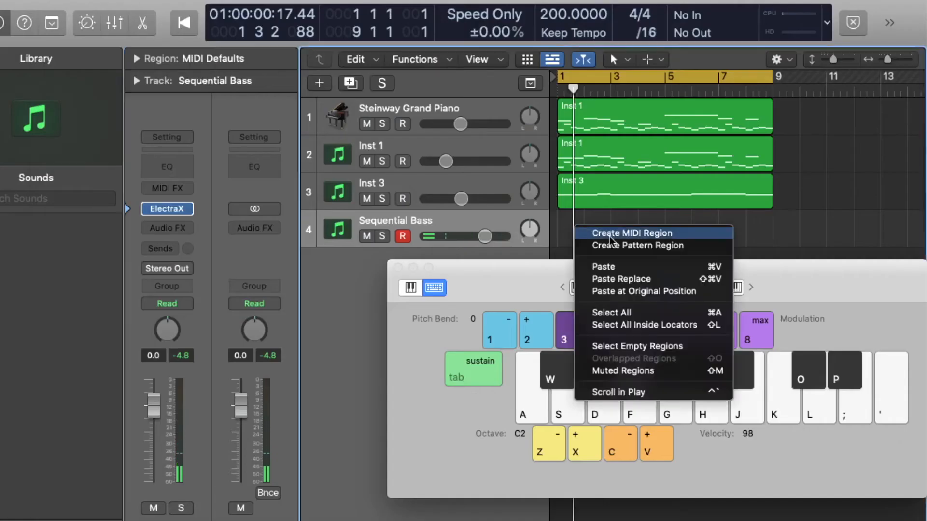
pyautogui.click(610, 235)
pyautogui.moveTo(587, 240); pyautogui.dragTo(765, 240)
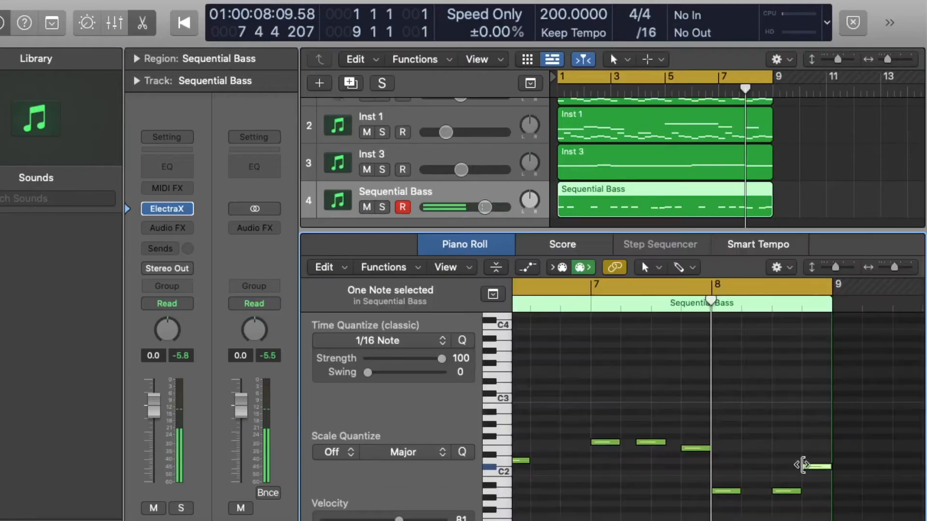
# Reposition the final bass notes in bar 8 and play back the bass line
pyautogui.click(808, 467)
pyautogui.click(815, 469)
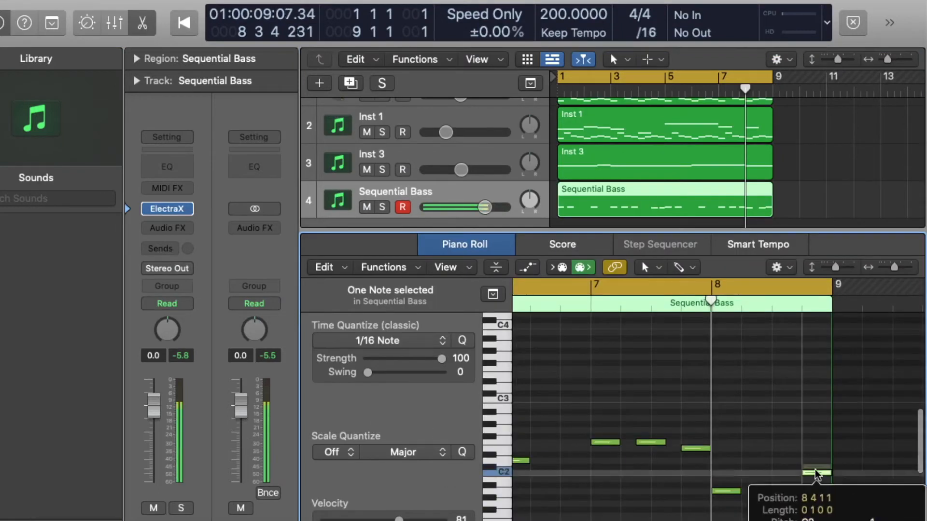
pyautogui.press('Return')
pyautogui.press('space')
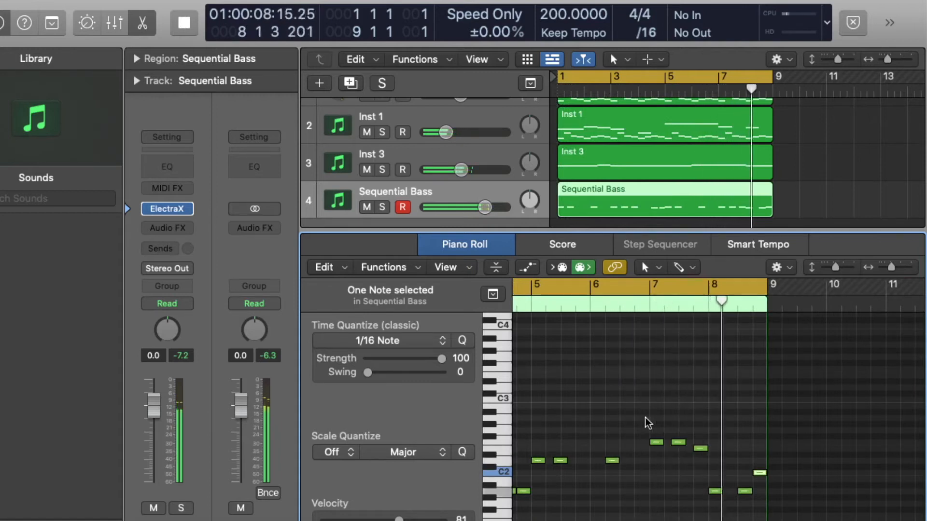
pyautogui.click(717, 492)
pyautogui.moveTo(720, 491); pyautogui.dragTo(729, 492)
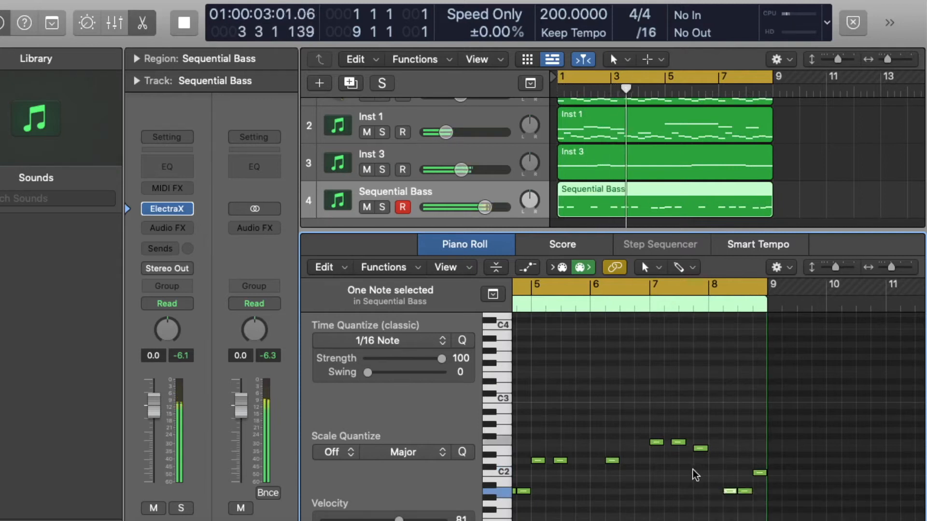
# Select all notes in the bass region and raise their velocity
pyautogui.scroll(-5, 693, 471)
pyautogui.hscroll(-5, 553, 473)
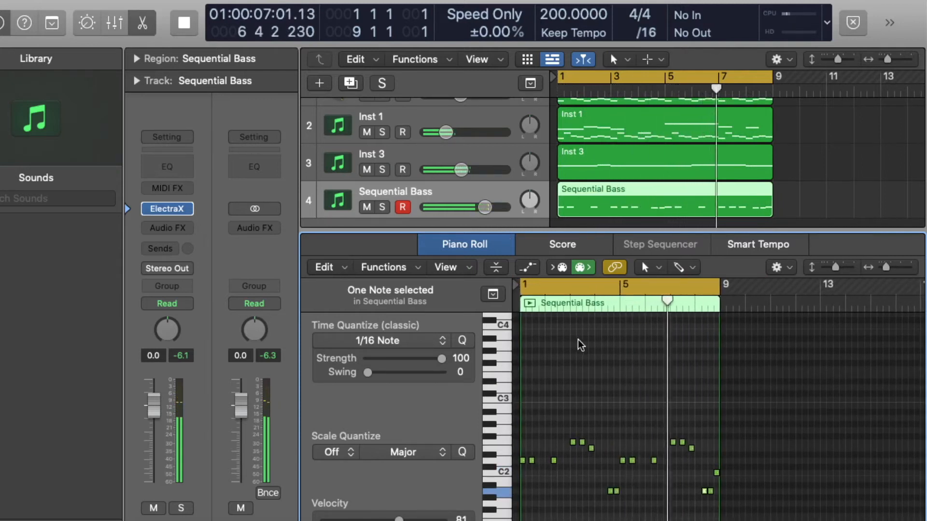
pyautogui.scroll(-2, 623, 386)
pyautogui.press('super+a')
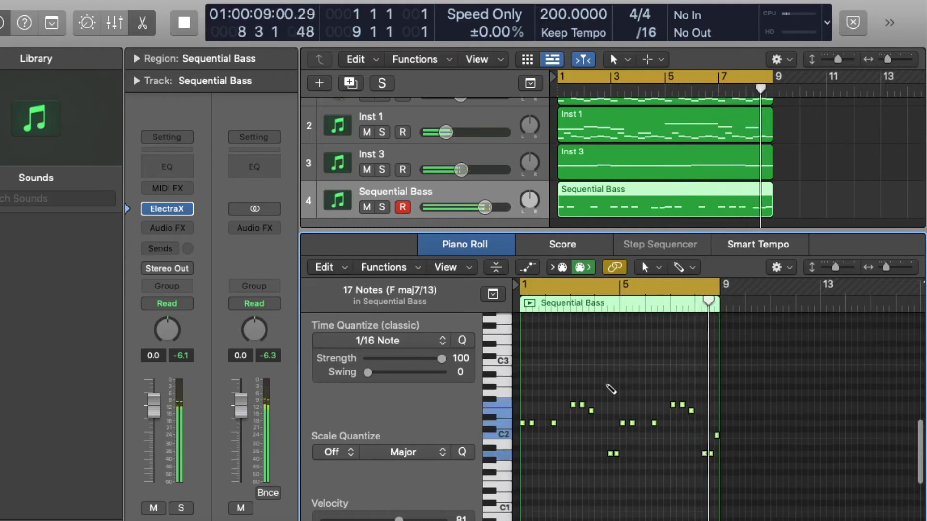
pyautogui.moveTo(399, 520); pyautogui.dragTo(446, 520)
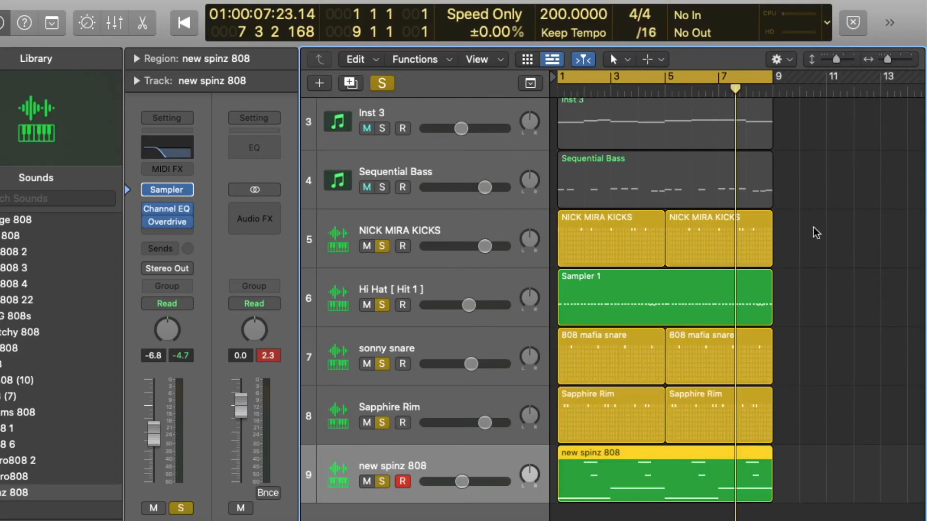
# Import the drum tracks for kicks, hi hat, snare, rim and 808 into the project
pyautogui.moveTo(816, 233); pyautogui.dragTo(558, 478)
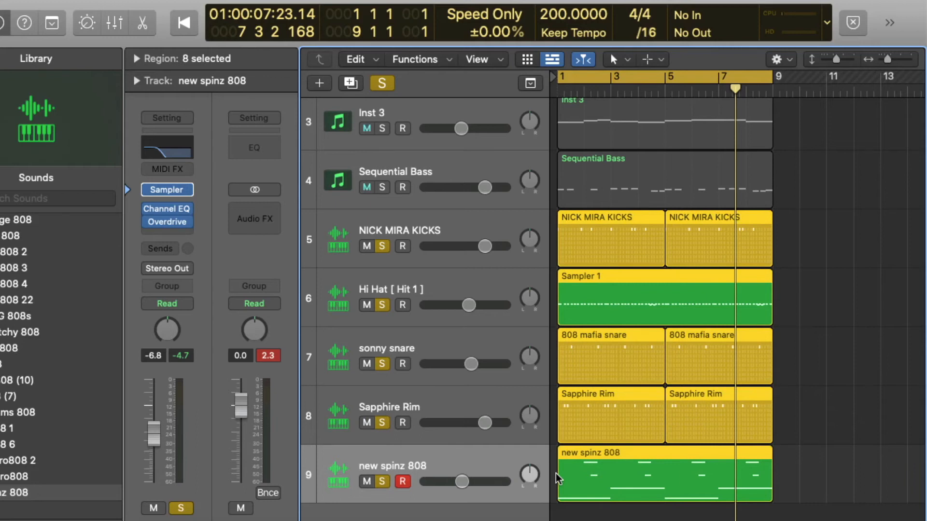
pyautogui.click(858, 296)
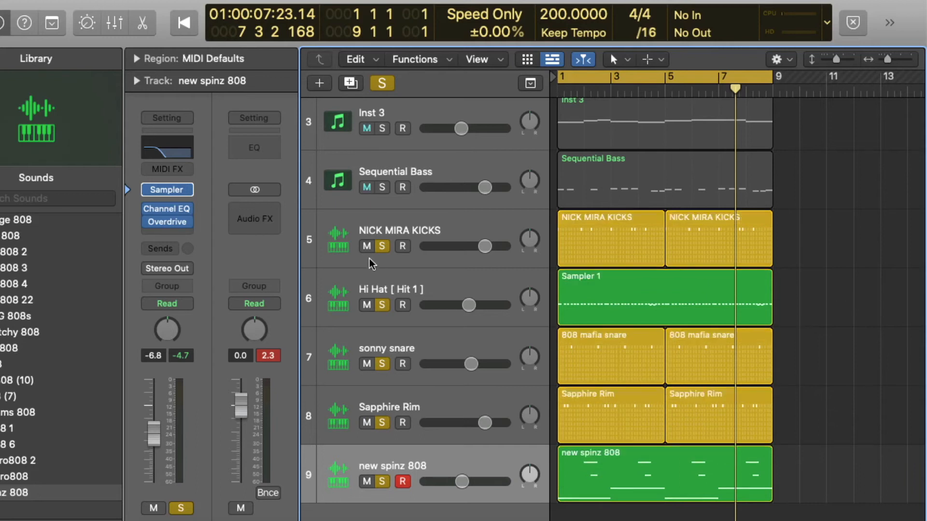
# Open the NICK MIRA KICKS region in the Step Sequencer
pyautogui.click(410, 231)
pyautogui.click(427, 172)
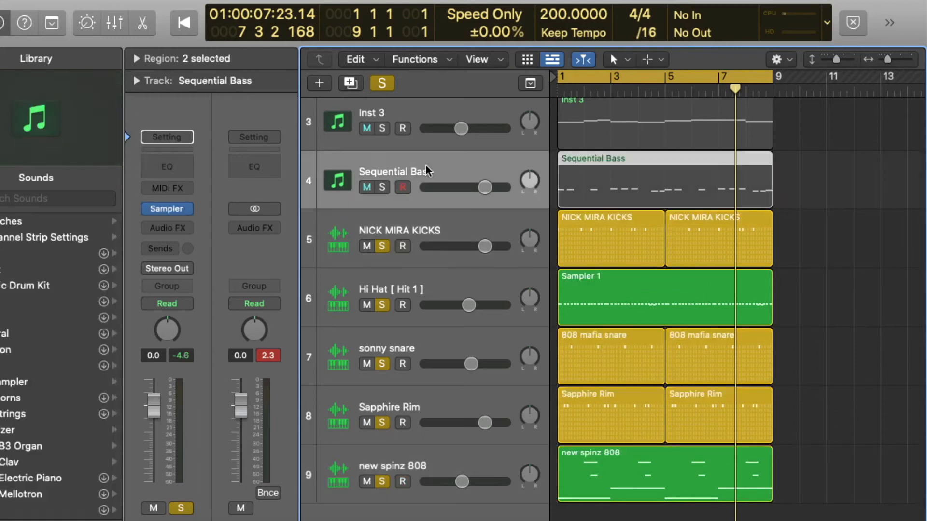
pyautogui.click(448, 223)
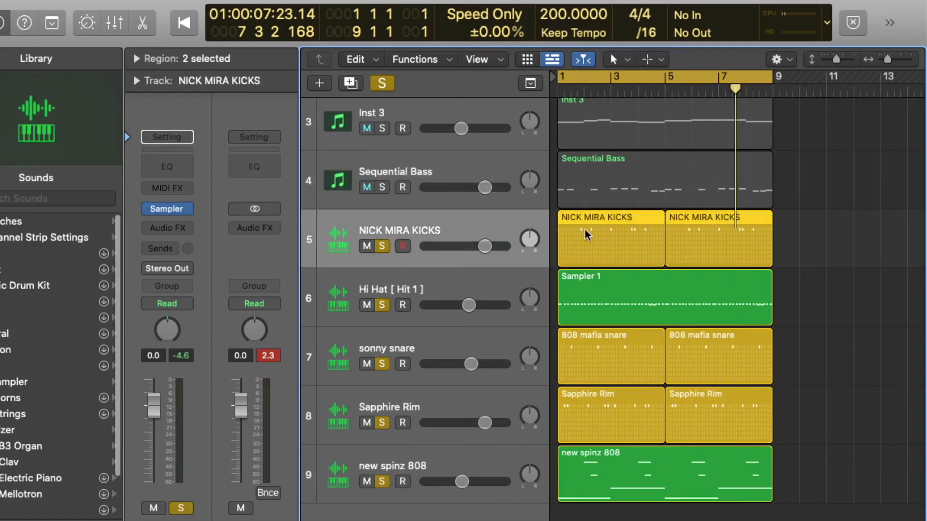
pyautogui.doubleClick(586, 235)
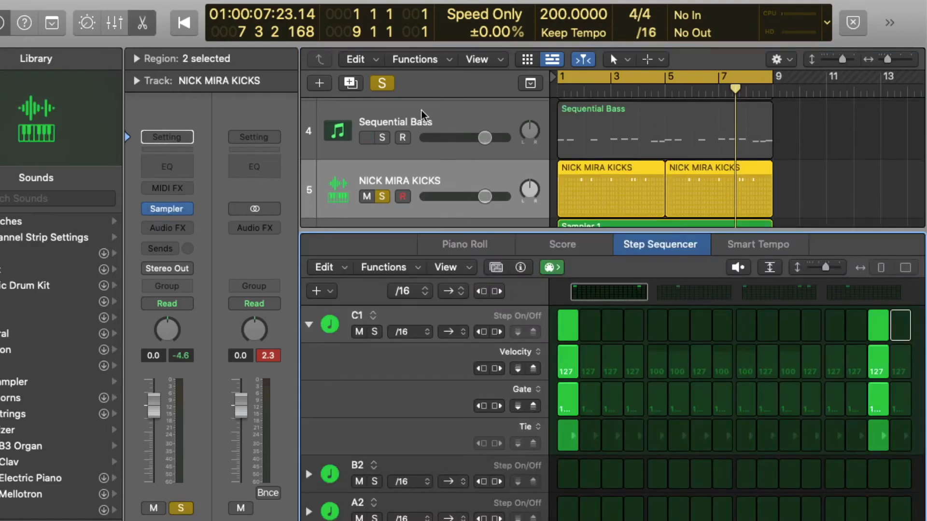
# Solo the bass and kick tracks, play them back, and lower the kick track's volume slightly
pyautogui.click(385, 138)
pyautogui.scroll(-2, 408, 189)
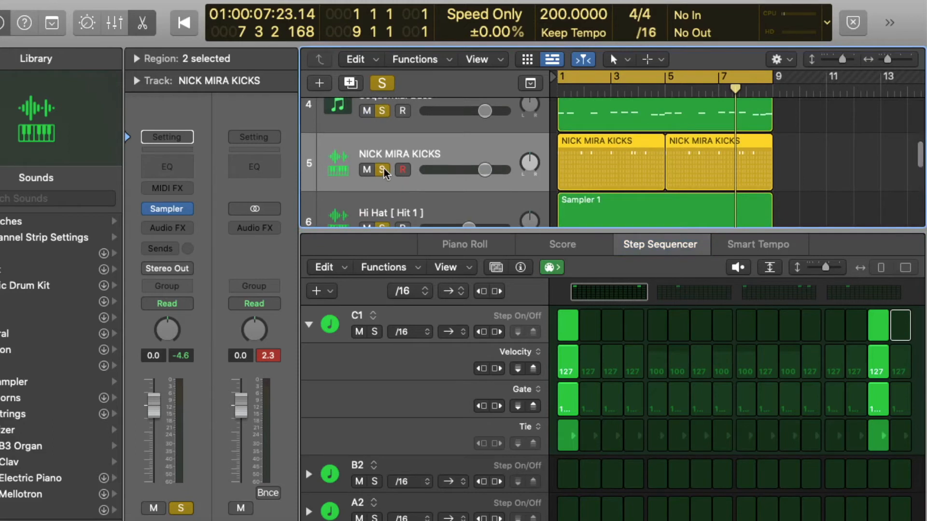
pyautogui.click(382, 83)
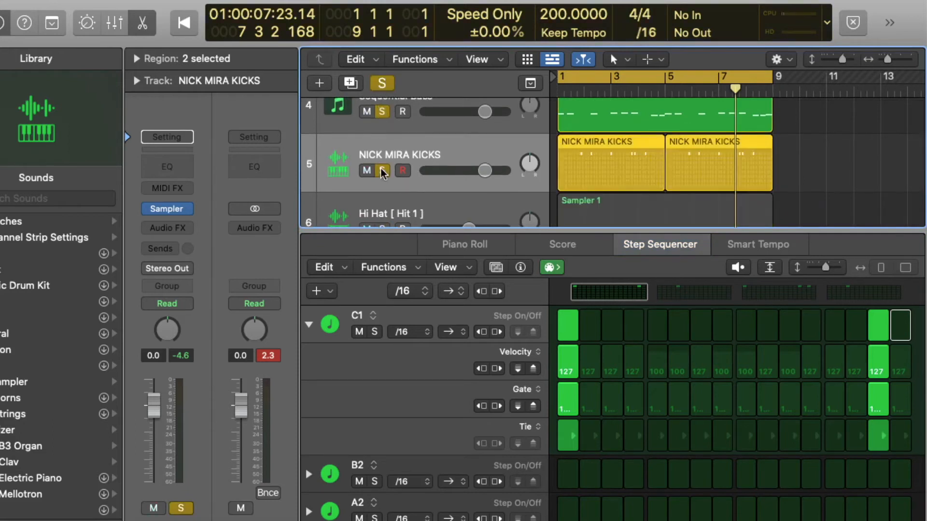
pyautogui.press('space')
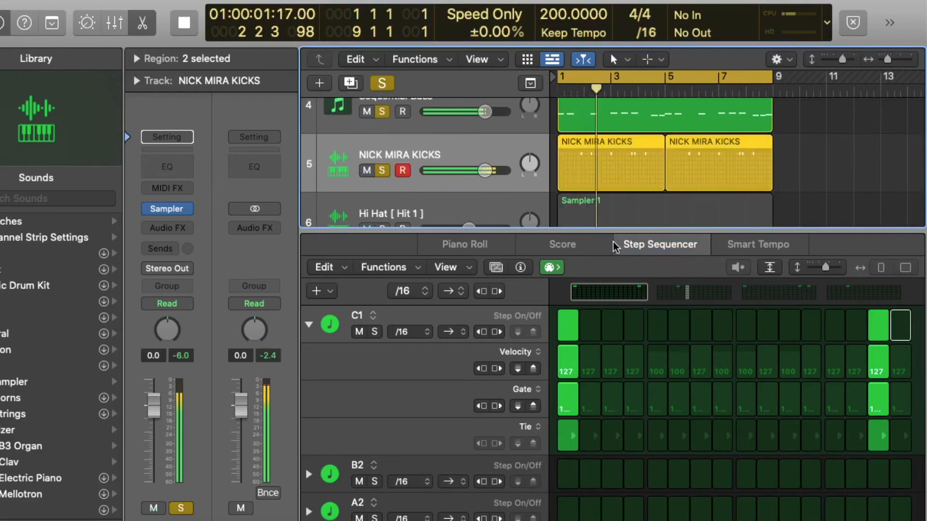
pyautogui.moveTo(485, 171); pyautogui.dragTo(476, 171)
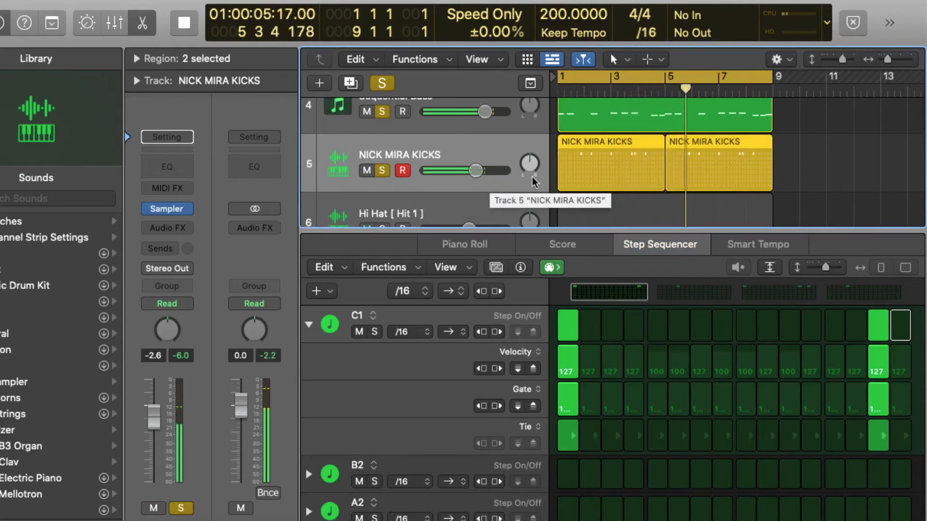
# Solo the Hi Hat track and open then close its Sampler instrument
pyautogui.moveTo(601, 231); pyautogui.dragTo(657, 430)
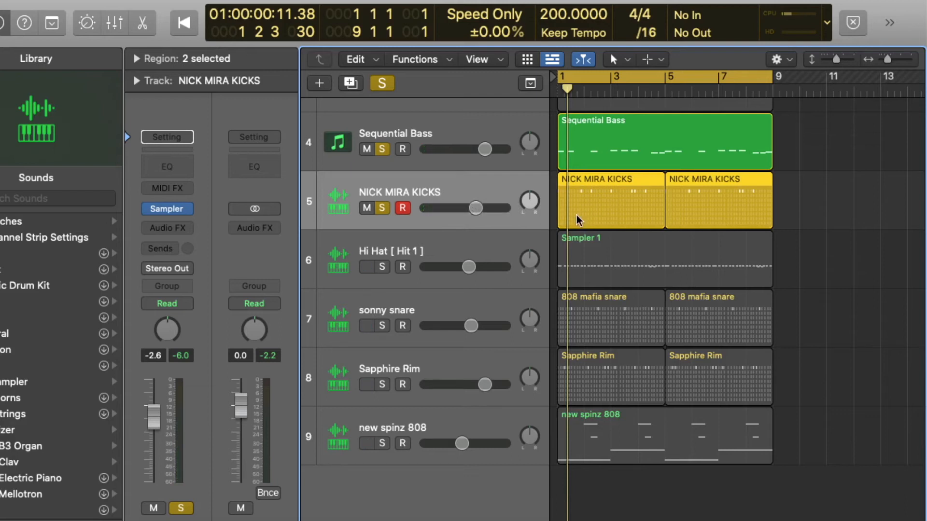
pyautogui.click(382, 266)
pyautogui.click(424, 247)
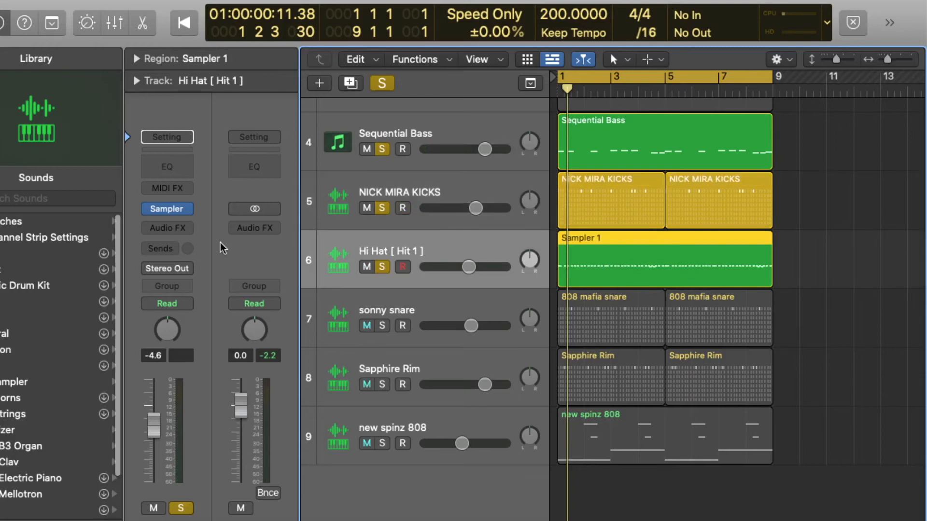
pyautogui.moveTo(173, 213)
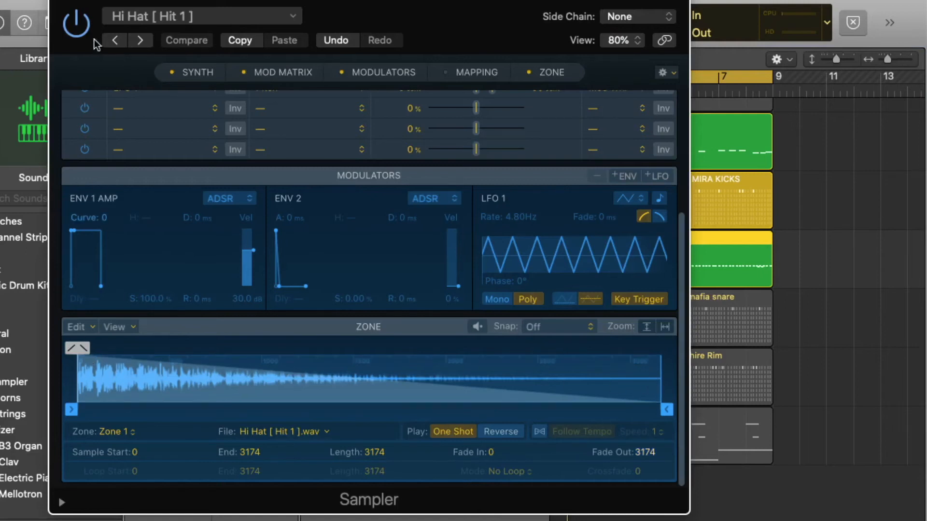
pyautogui.press('super+w')
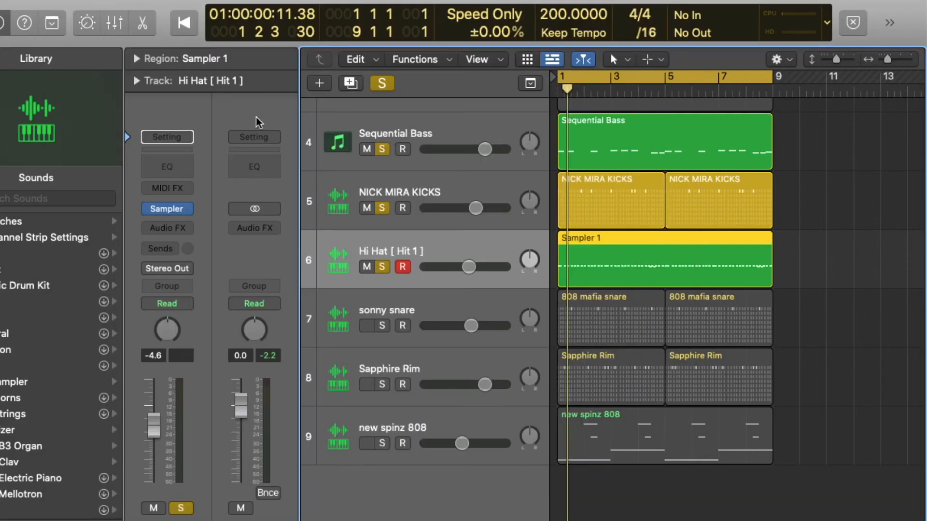
# Open the Hi Hat region in the Piano Roll, play it back, and close the editor
pyautogui.doubleClick(679, 251)
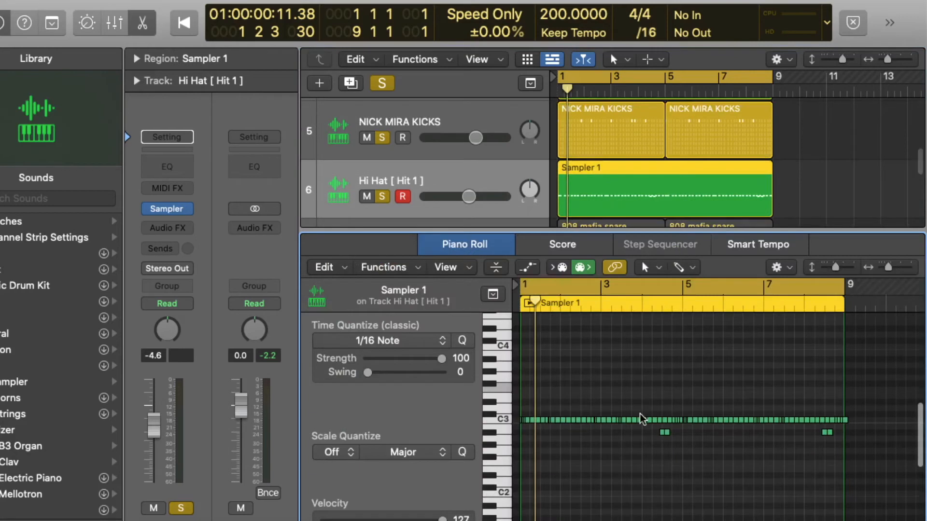
pyautogui.scroll(5, 640, 419)
pyautogui.hscroll(-2, 639, 419)
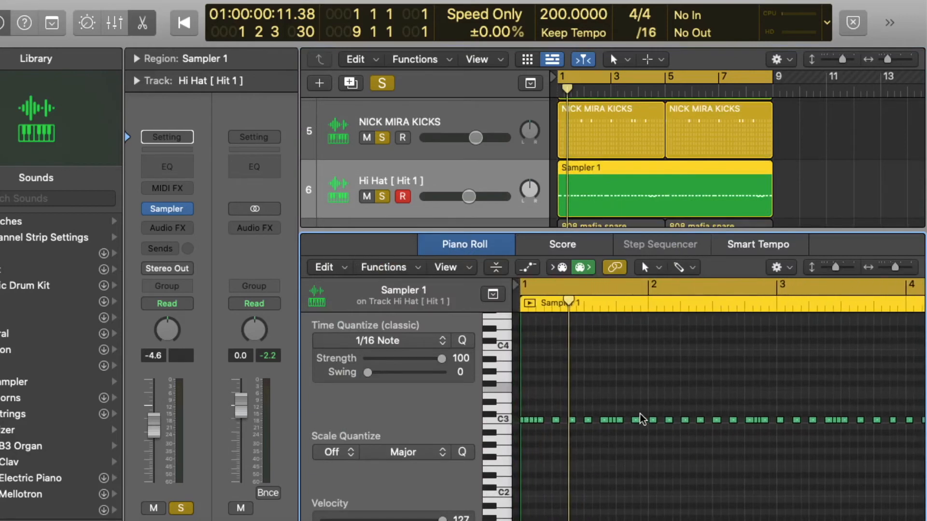
pyautogui.press('i')
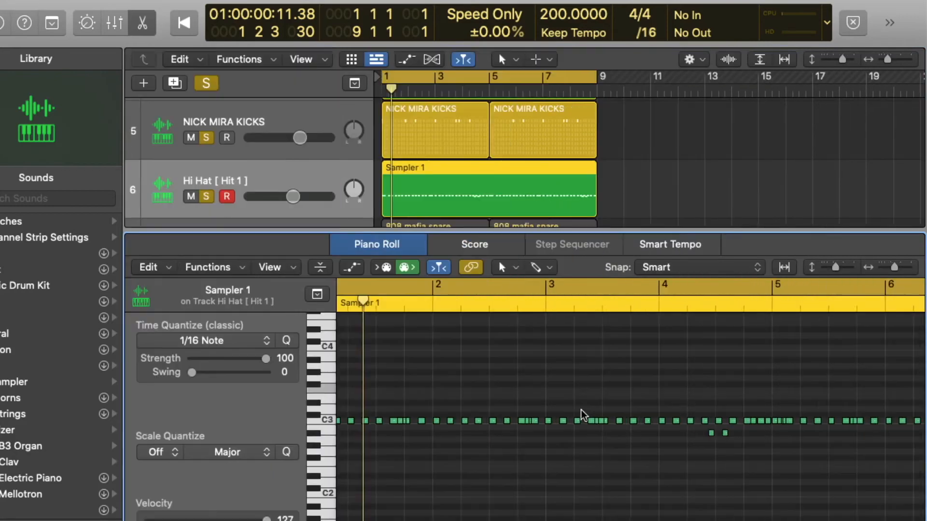
pyautogui.hscroll(3, 582, 415)
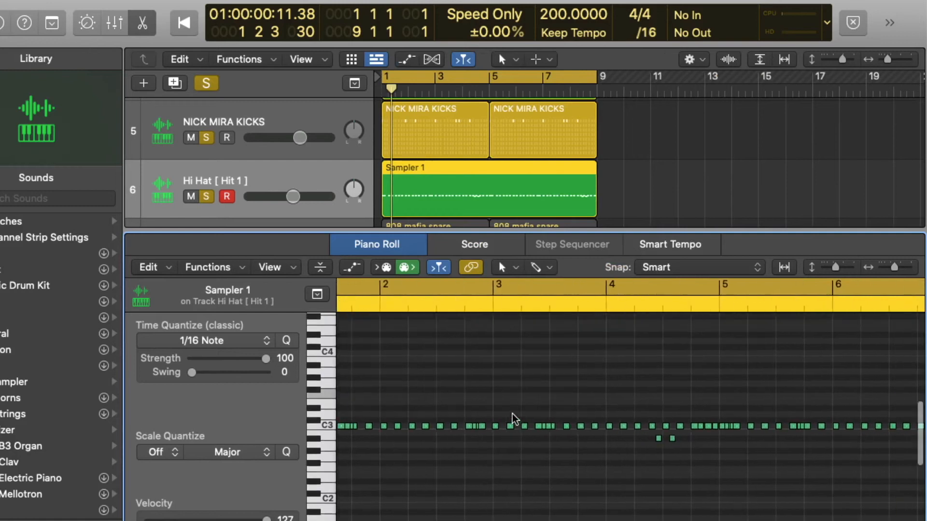
pyautogui.hscroll(-3, 544, 424)
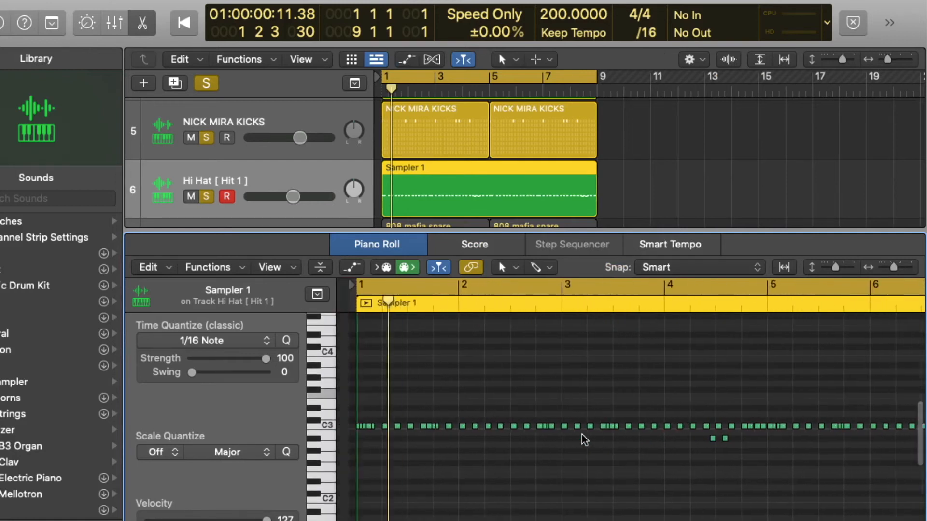
pyautogui.press('space')
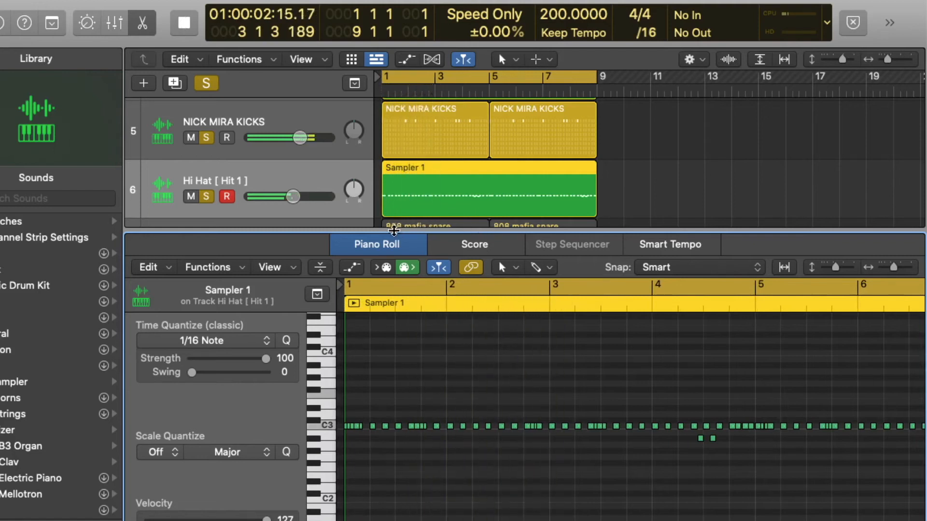
pyautogui.moveTo(393, 230); pyautogui.dragTo(389, 507)
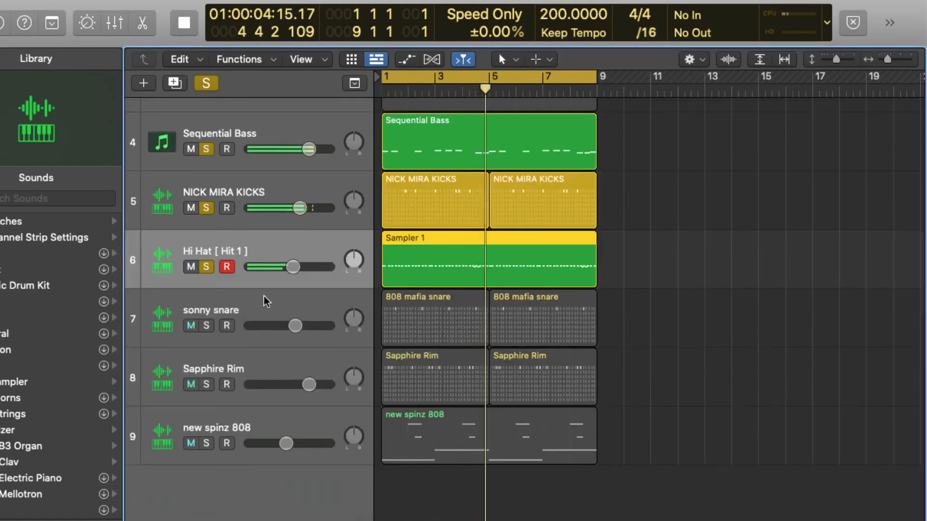
pyautogui.press('space')
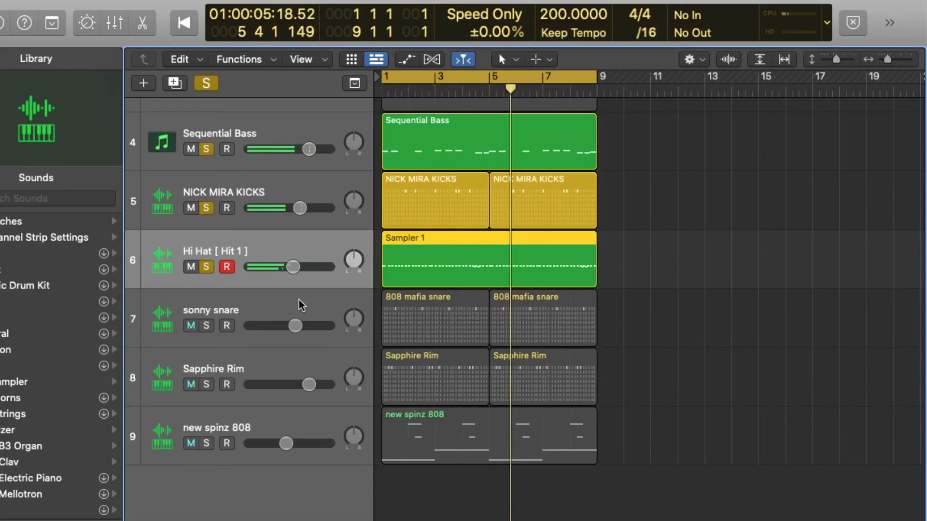
# Solo the sonny snare track and play the project from the start
pyautogui.click(207, 325)
pyautogui.press('Return')
pyautogui.press('space')
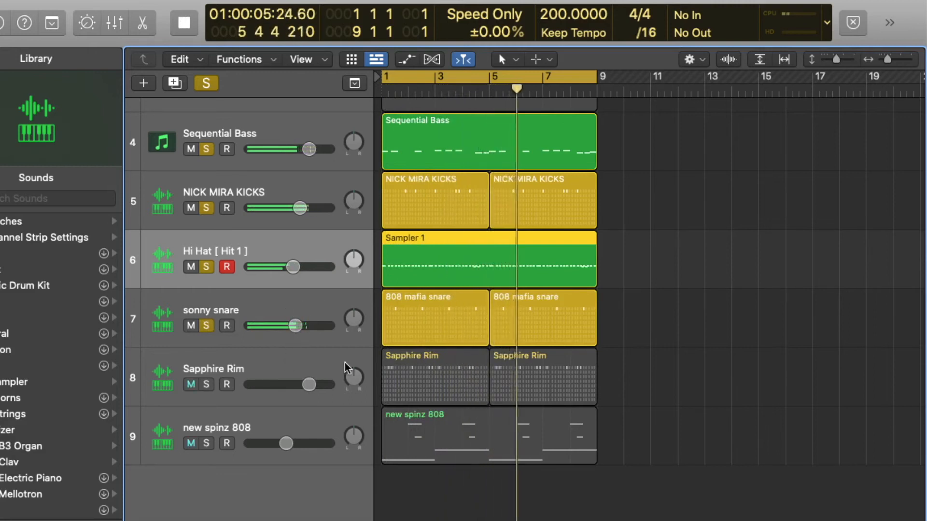
# Solo the Sapphire Rim track, open its region in the Step Sequencer and play it back
pyautogui.click(428, 355)
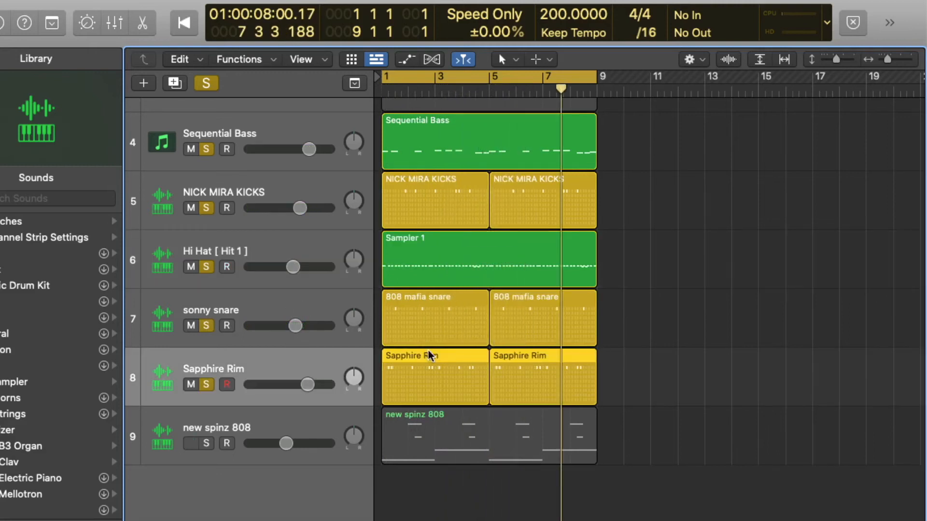
pyautogui.doubleClick(428, 356)
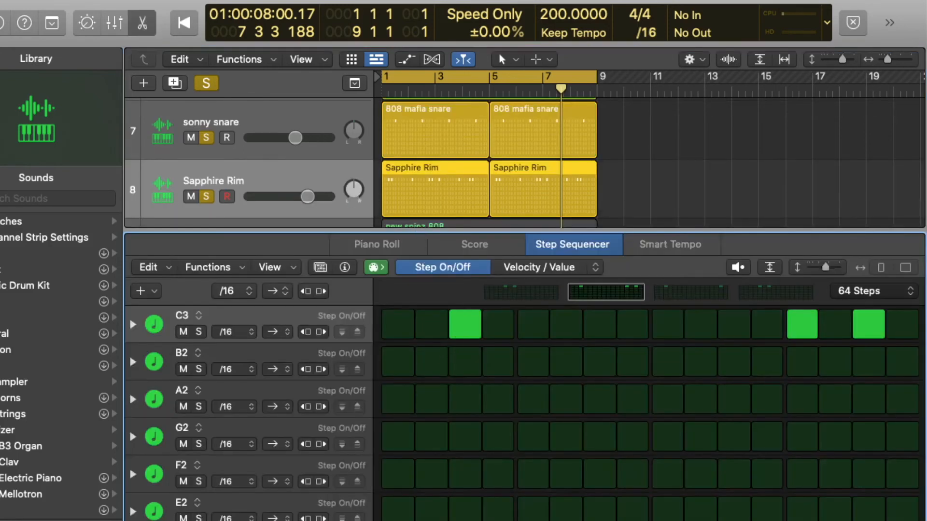
pyautogui.press('space')
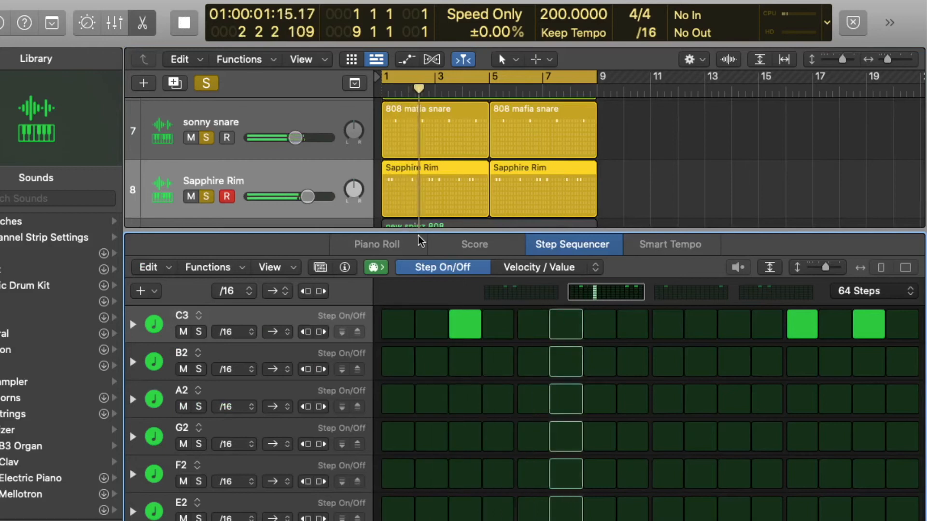
pyautogui.moveTo(418, 231); pyautogui.dragTo(419, 519)
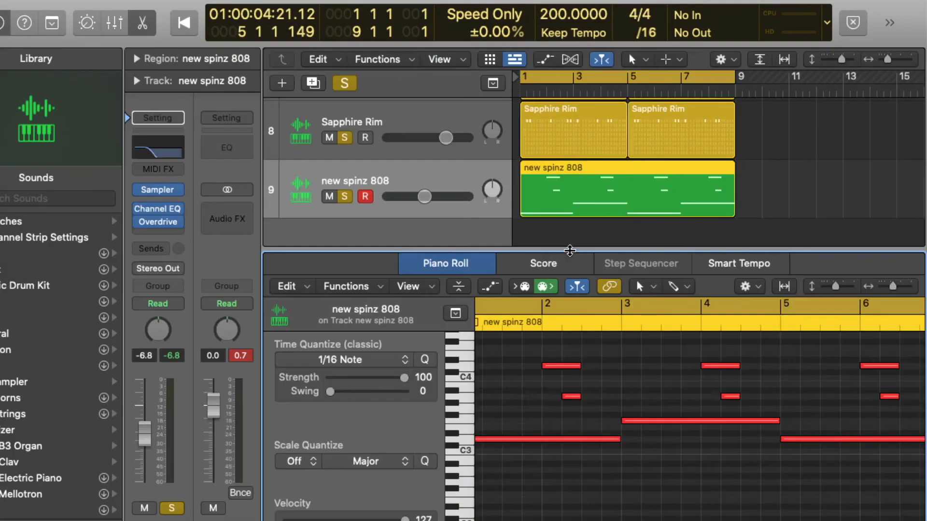
# Open the new spinz 808 region in the Piano Roll and play it back
pyautogui.moveTo(570, 250); pyautogui.dragTo(546, 520)
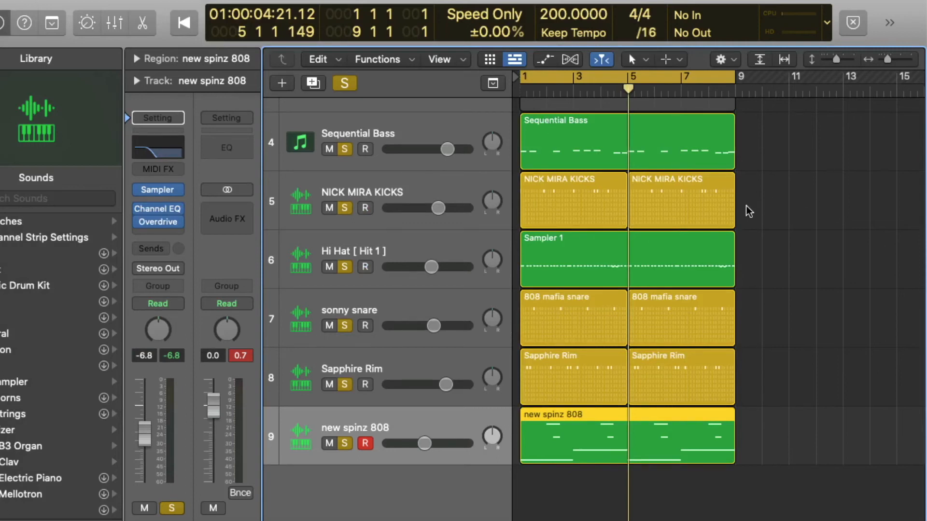
pyautogui.press('Return')
pyautogui.press('space')
pyautogui.doubleClick(625, 422)
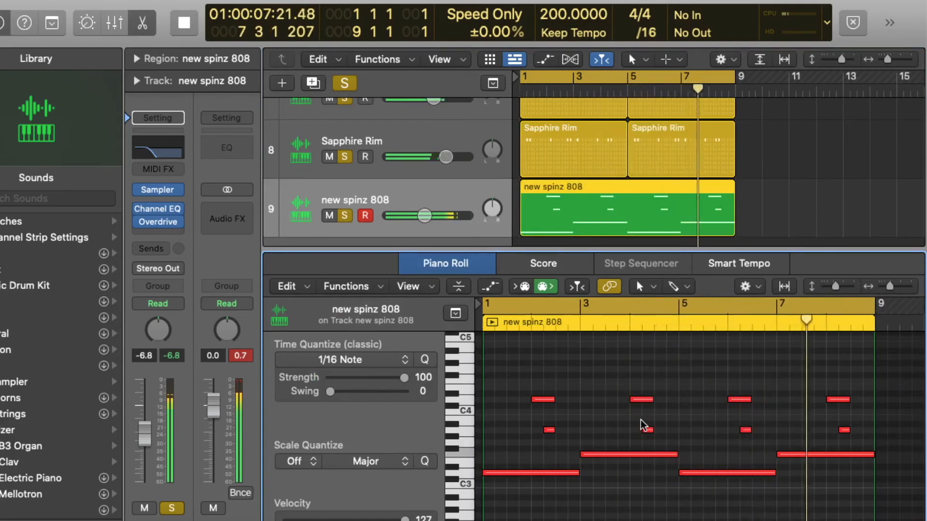
pyautogui.press('space')
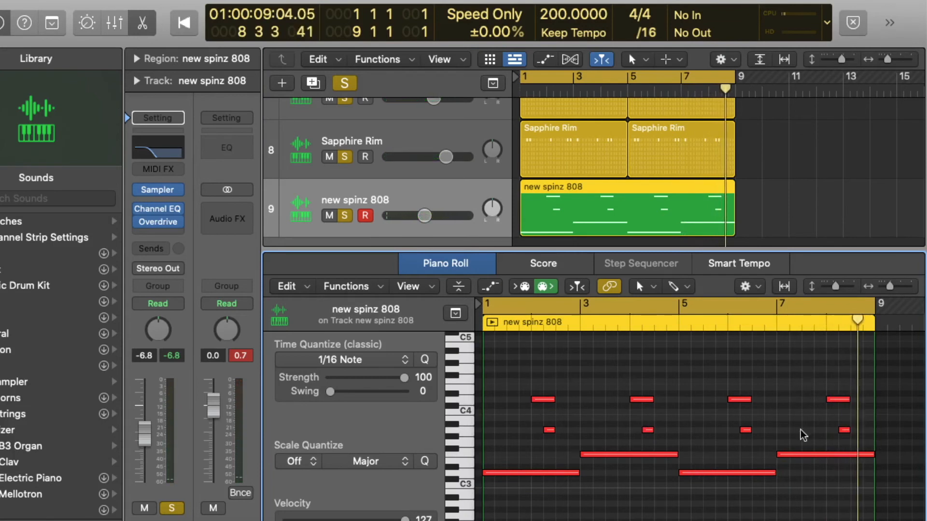
pyautogui.press('super+Right')
pyautogui.hscroll(-3, 471, 405)
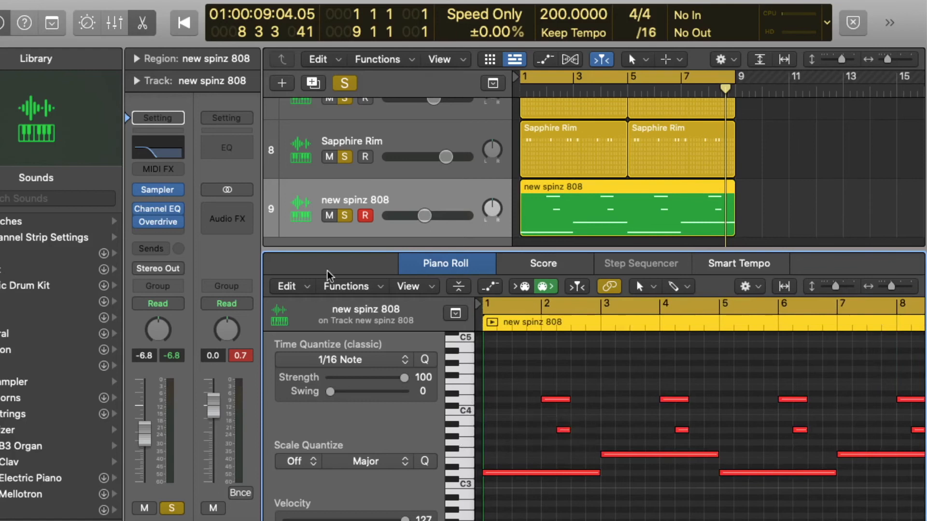
# Open the new spinz 808 track's Sampler instrument and its detailed view
pyautogui.click(158, 190)
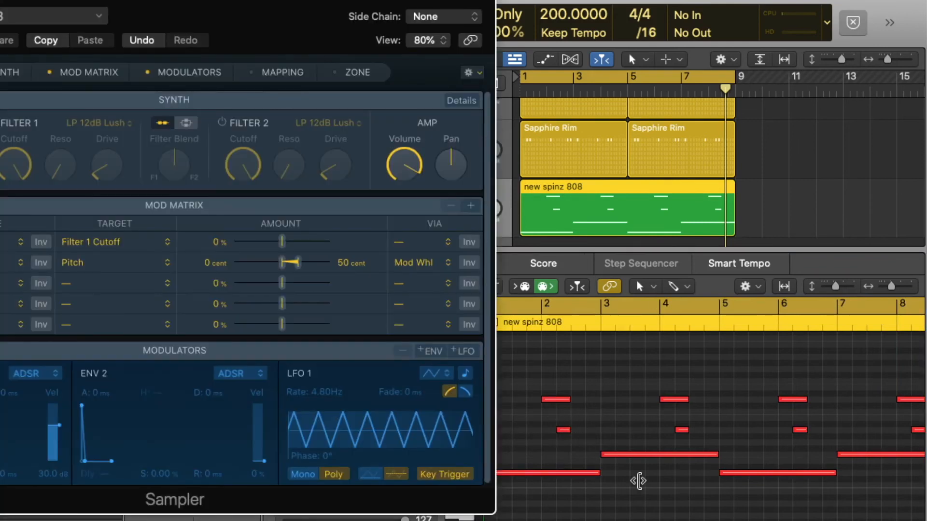
pyautogui.moveTo(245, 1); pyautogui.dragTo(395, 1)
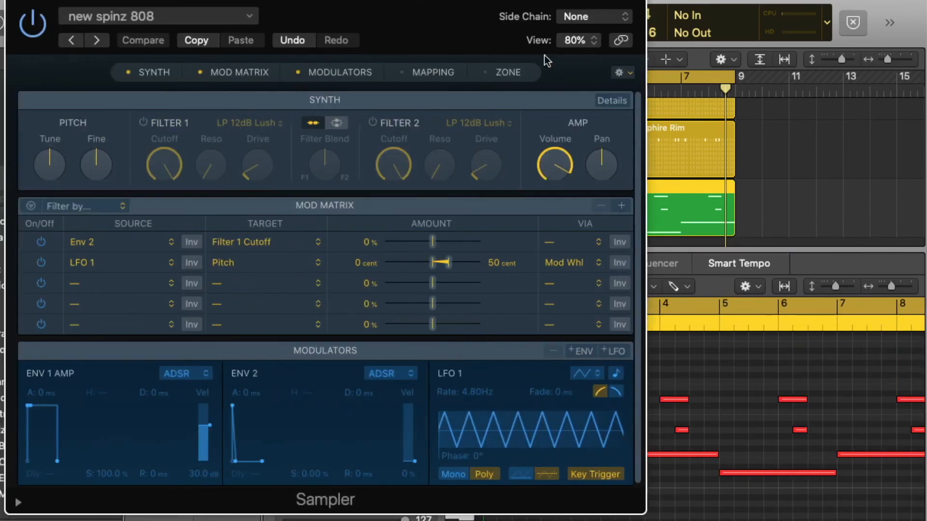
pyautogui.click(611, 100)
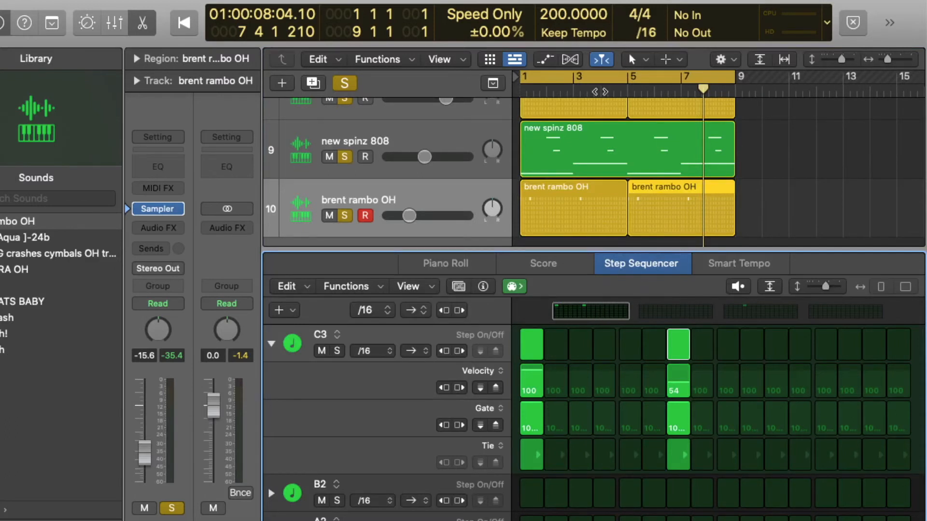
# Play the brent rambo OH pattern while stepping through its Step Sequencer pages
pyautogui.moveTo(600, 90); pyautogui.dragTo(458, 92)
pyautogui.press('space')
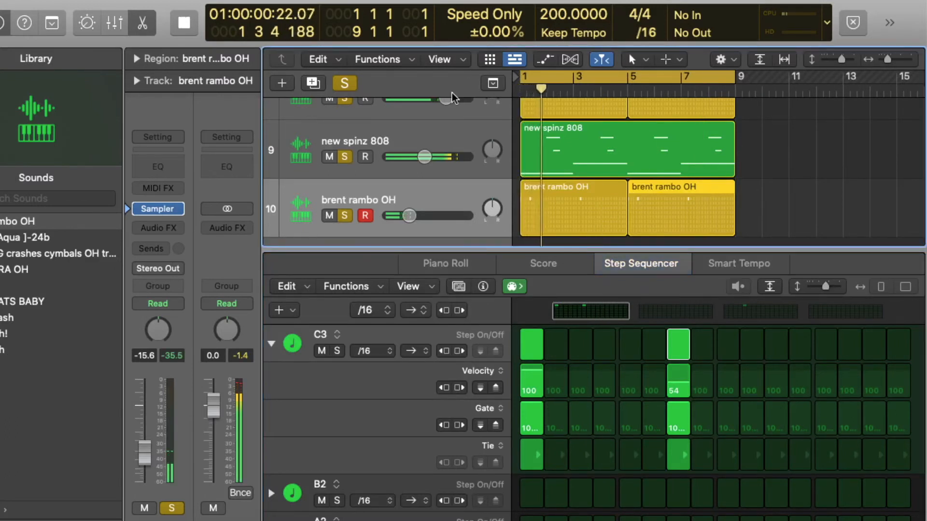
pyautogui.click(678, 312)
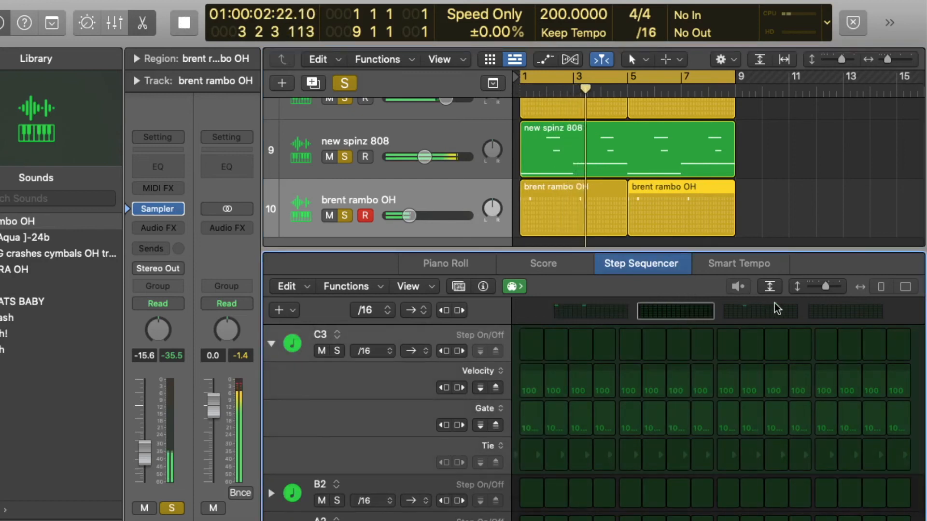
pyautogui.click(778, 310)
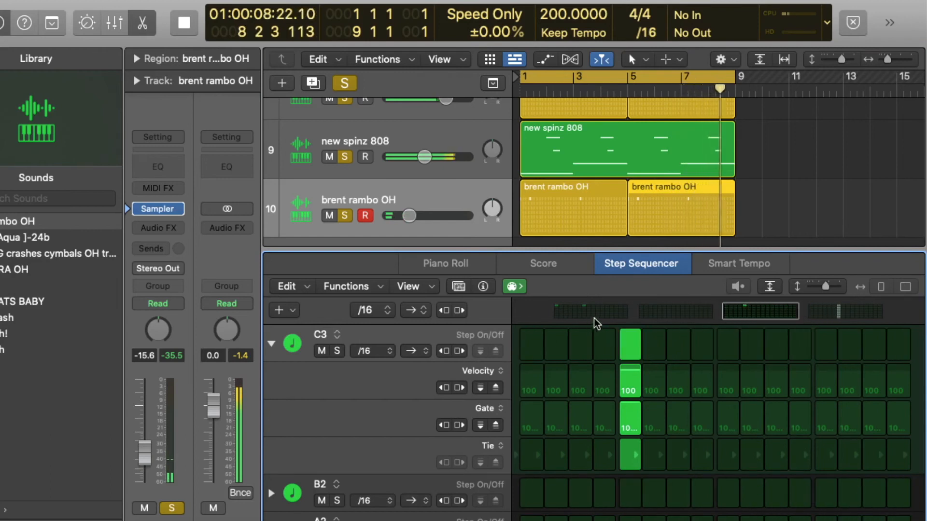
pyautogui.press('space')
# Select all regions and loop them out to extend the arrangement, then play it back
pyautogui.press('super+a')
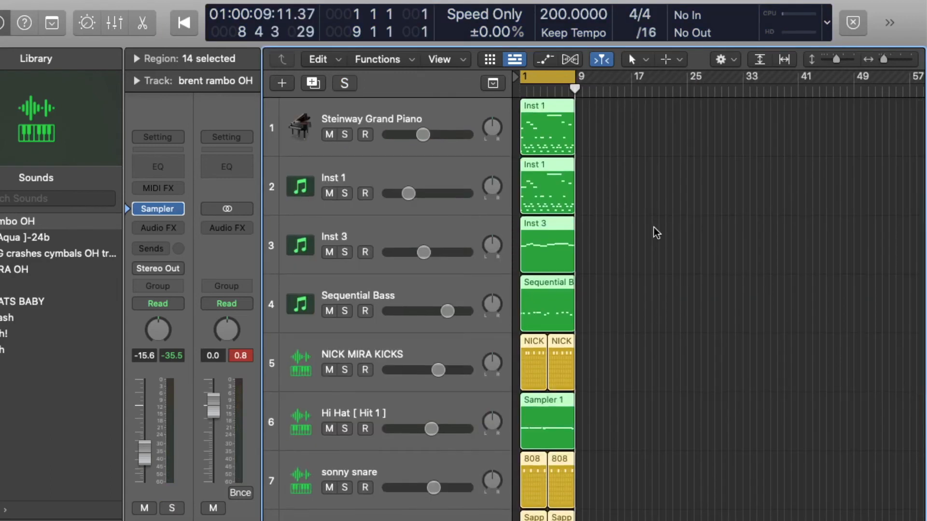
pyautogui.scroll(-5, 653, 217)
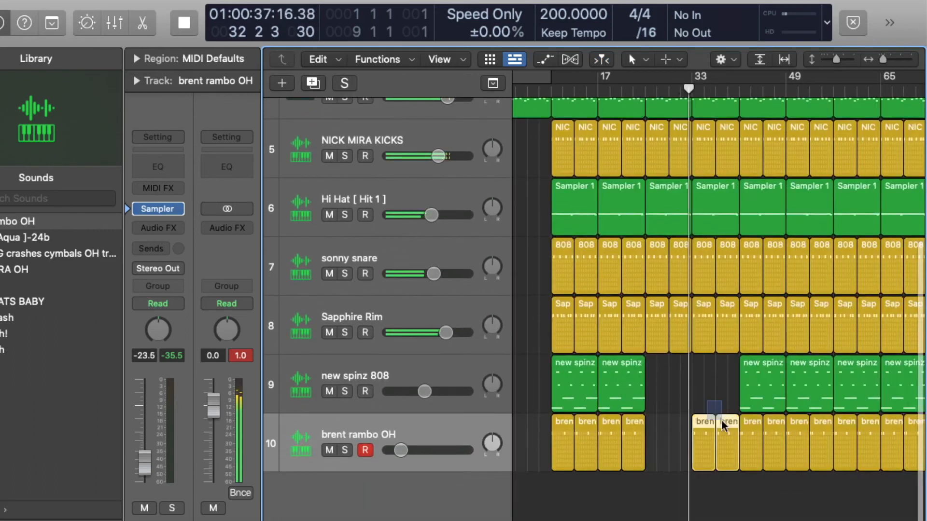
pyautogui.scroll(5, 710, 420)
pyautogui.moveTo(607, 205); pyautogui.dragTo(703, 205)
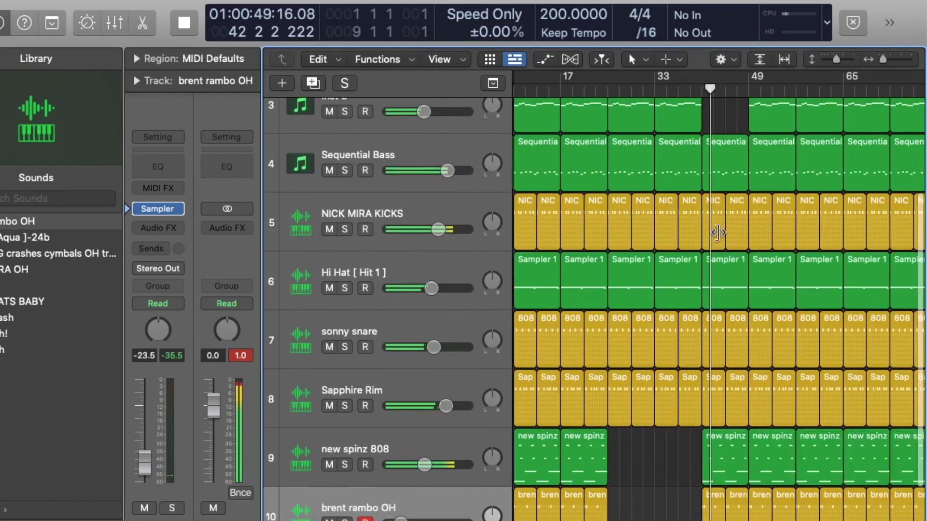
pyautogui.press('space')
pyautogui.scroll(3, 713, 228)
pyautogui.scroll(-3, 737, 140)
pyautogui.press('space')
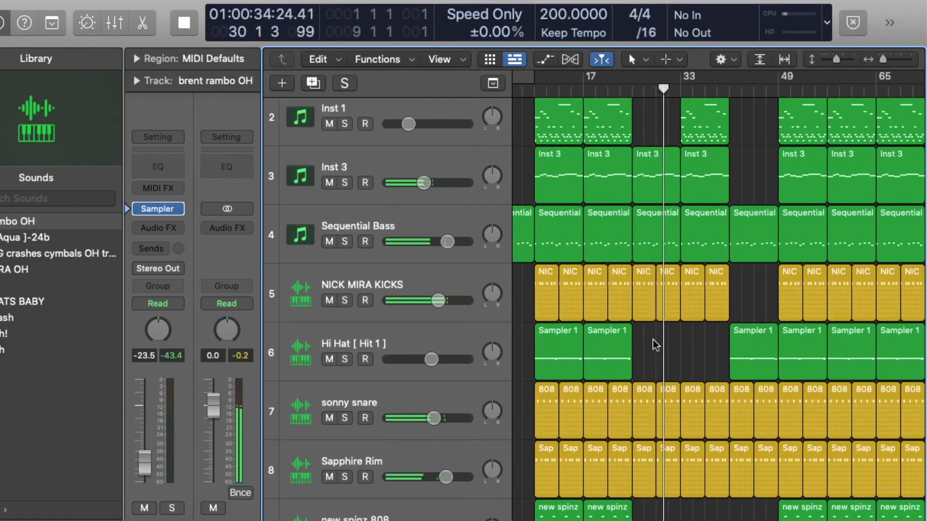
# Select and delete Hi Hat and kick regions in the middle of the arrangement to create a break
pyautogui.moveTo(609, 352); pyautogui.dragTo(706, 351)
pyautogui.moveTo(738, 297); pyautogui.dragTo(697, 294)
pyautogui.scroll(3, 787, 280)
pyautogui.hscroll(3, 787, 242)
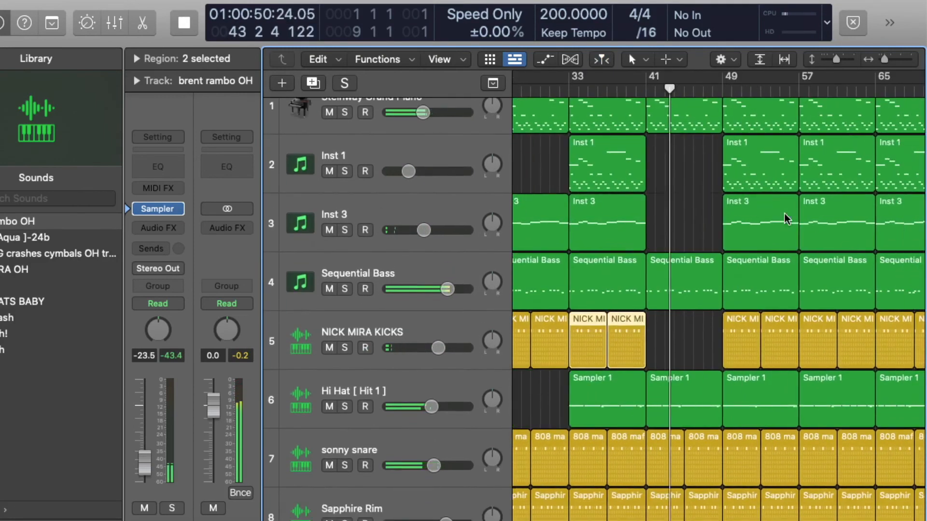
pyautogui.click(767, 405)
pyautogui.press('Delete')
# Delete an Inst 1 region in the middle section and play back from the Sapphire Rim region
pyautogui.scroll(1, 768, 288)
pyautogui.click(747, 188)
pyautogui.press('Delete')
pyautogui.scroll(-3, 747, 188)
pyautogui.scroll(-5, 740, 295)
pyautogui.click(740, 296)
pyautogui.press('space')
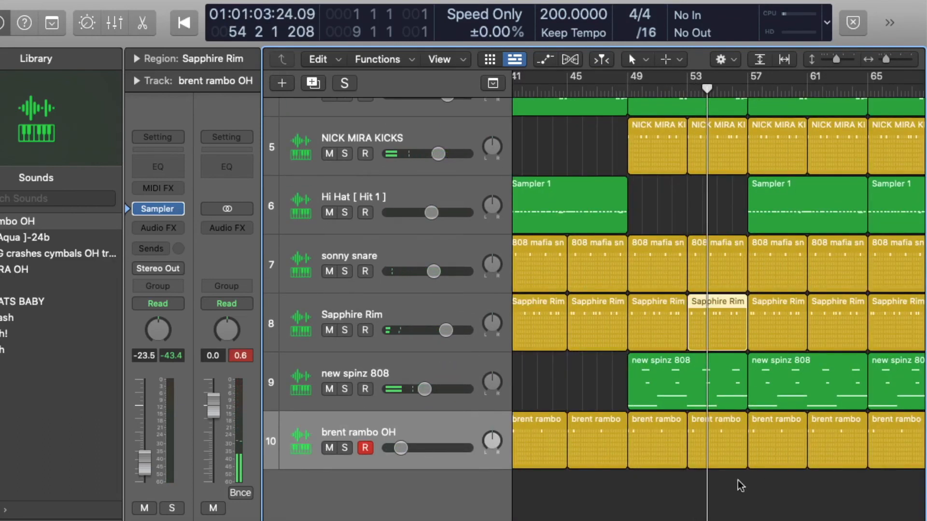
# Try to delete a one-bar marquee selection across all tracks around bar 55
pyautogui.click(672, 59)
pyautogui.click(723, 318)
pyautogui.moveTo(734, 456)
pyautogui.keyDown('super'); pyautogui.mouseDown()
pyautogui.moveTo(756, 167)
pyautogui.moveTo(750, 116)
pyautogui.mouseUp(); pyautogui.keyUp('super')
pyautogui.press('Delete')
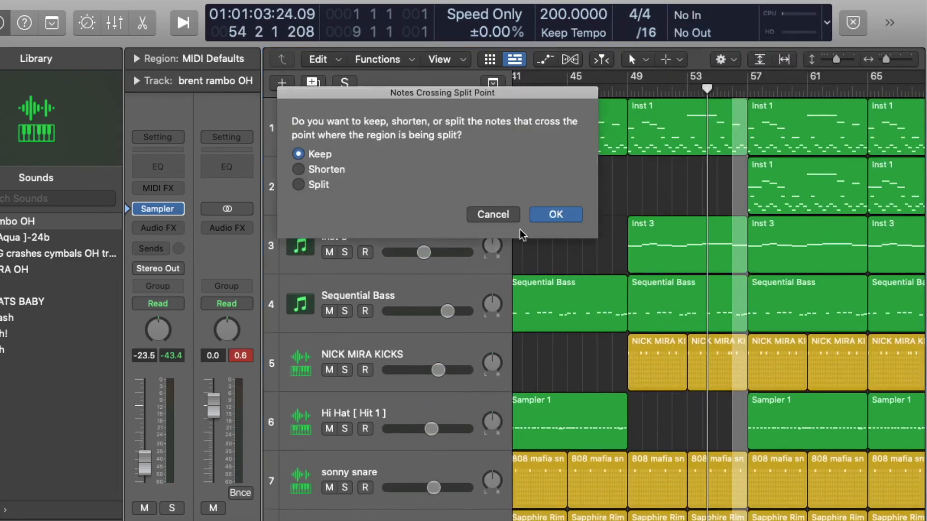
pyautogui.click(493, 214)
# Undo and redo the last marquee edit near bar 55, then play back
pyautogui.moveTo(720, 78)
pyautogui.mouseDown()
pyautogui.moveTo(763, 232)
pyautogui.moveTo(733, 159)
pyautogui.mouseUp()
pyautogui.press('super+z')
pyautogui.keyDown('super'); pyautogui.click(645, 280); pyautogui.keyUp('super')
pyautogui.press('super+shift+z')
pyautogui.press('space')
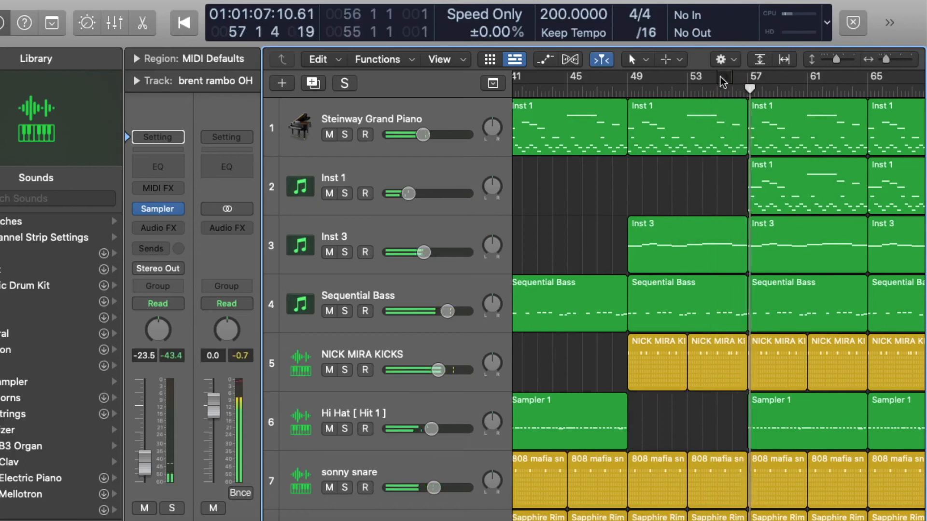
pyautogui.press('space')
# Delete a marquee selection spanning the tracks just before bar 57
pyautogui.click(722, 78)
pyautogui.scroll(-5, 709, 222)
pyautogui.keyDown('super'); pyautogui.moveTo(747, 440); pyautogui.dragTo(715, 85); pyautogui.keyUp('super')
pyautogui.press('Delete')
# Extend the Hi Hat and Inst 1 regions to close the gap before bar 57 and play back
pyautogui.scroll(-2, 720, 279)
pyautogui.scroll(-5, 721, 279)
pyautogui.moveTo(714, 409); pyautogui.dragTo(748, 410)
pyautogui.scroll(8, 665, 393)
pyautogui.moveTo(714, 145); pyautogui.dragTo(747, 144)
pyautogui.press('space')
# Try to trim a NICK MIRA KICKS region near bar 73
pyautogui.press('super+Left')
pyautogui.press('super+Left')
pyautogui.press('super+Left')
pyautogui.scroll(-5, 762, 174)
pyautogui.scroll(6, 761, 175)
pyautogui.press('super+Right')
pyautogui.press('super+Right')
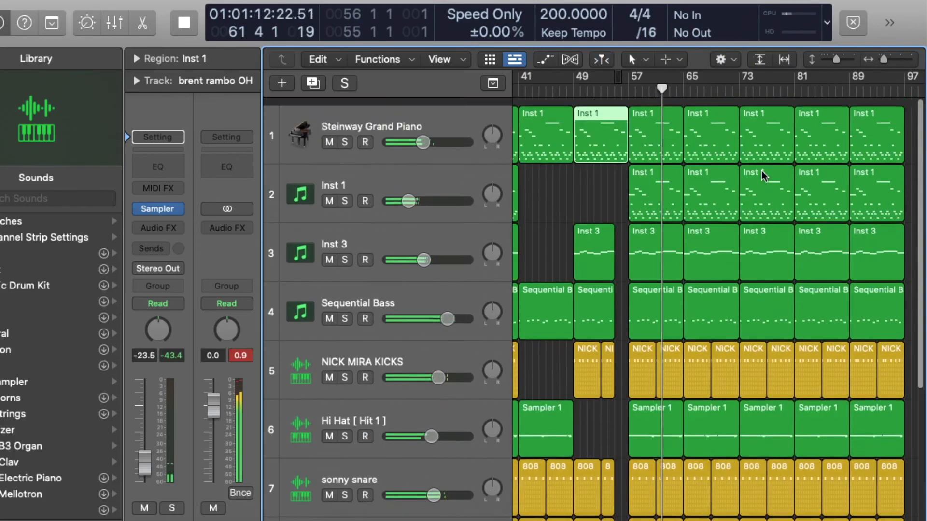
pyautogui.press('super+Right')
pyautogui.scroll(-2, 762, 193)
pyautogui.moveTo(760, 355); pyautogui.dragTo(784, 355)
pyautogui.press('super+z')
# Trim the Hi Hat region at bar 73 to leave a short gap before it
pyautogui.moveTo(761, 417); pyautogui.dragTo(788, 417)
pyautogui.hscroll(3, 791, 415)
pyautogui.click(791, 416)
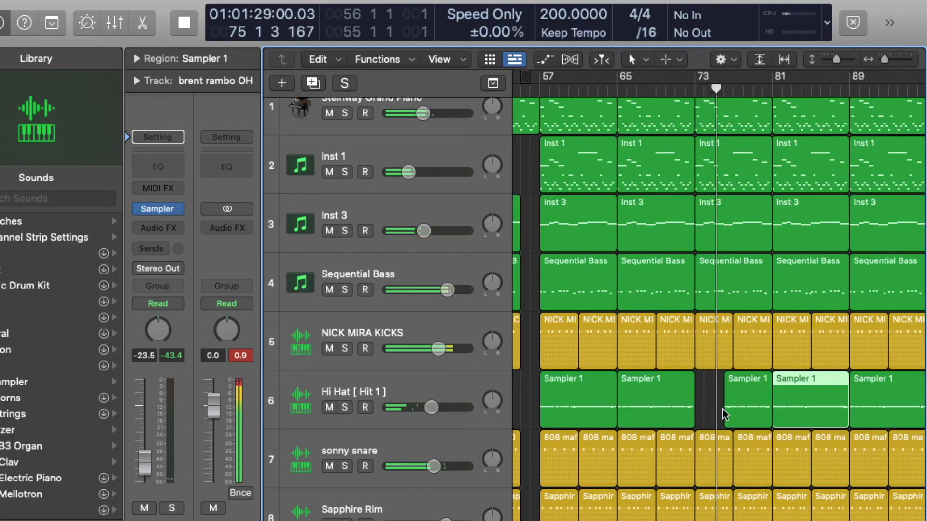
pyautogui.moveTo(724, 414); pyautogui.dragTo(715, 414)
# Trim the start of the sonny snare region at bar 73 to leave a short gap
pyautogui.click(694, 92)
pyautogui.scroll(-5, 713, 331)
pyautogui.press('super+Right')
pyautogui.press('super+Right')
pyautogui.moveTo(675, 333); pyautogui.dragTo(695, 333)
pyautogui.click(667, 92)
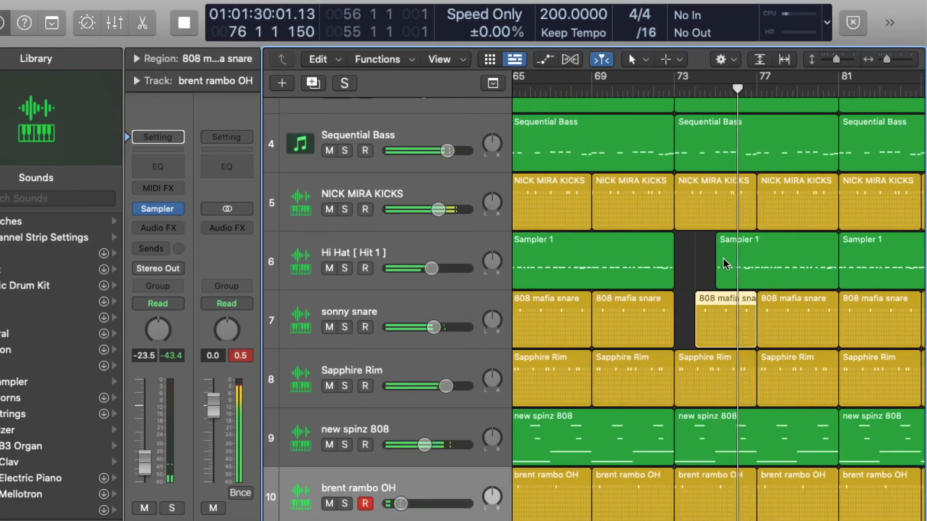
# Select and delete the trailing regions at the end of the arrangement
pyautogui.press('super+Left')
pyautogui.press('super+Left')
pyautogui.press('super+Left')
pyautogui.press('super+Left')
pyautogui.moveTo(875, 520); pyautogui.dragTo(819, 104)
pyautogui.keyDown('shift'); pyautogui.click(827, 304); pyautogui.keyUp('shift')
pyautogui.keyDown('shift'); pyautogui.click(830, 108); pyautogui.keyUp('shift')
pyautogui.press('Delete')
# Delete a run of Inst 3 regions in the middle of the arrangement
pyautogui.press('super+Left')
pyautogui.press('super+Left')
pyautogui.scroll(-5, 724, 189)
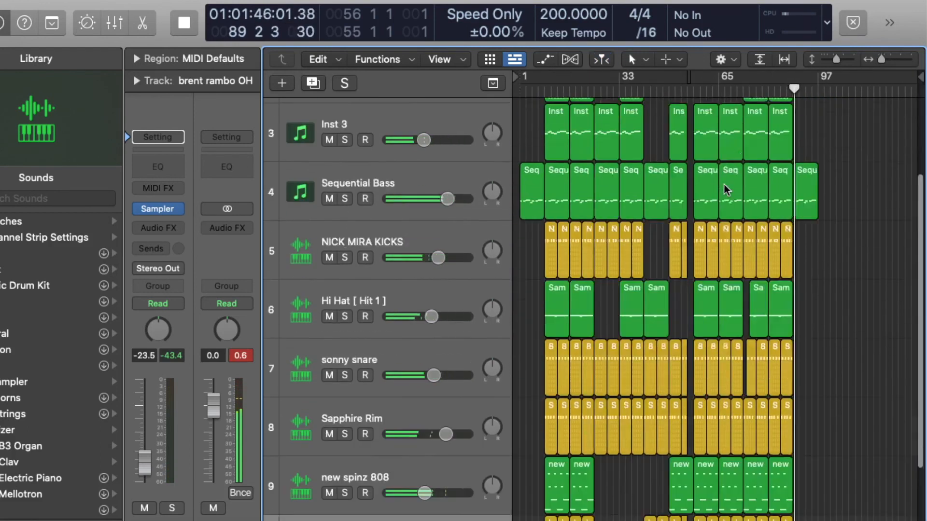
pyautogui.scroll(5, 726, 189)
pyautogui.moveTo(679, 182); pyautogui.dragTo(729, 193)
pyautogui.press('Delete')
# Move the project end marker to bar 98 and play the arrangement
pyautogui.scroll(-2, 748, 219)
pyautogui.press('space')
pyautogui.moveTo(916, 77); pyautogui.dragTo(820, 78)
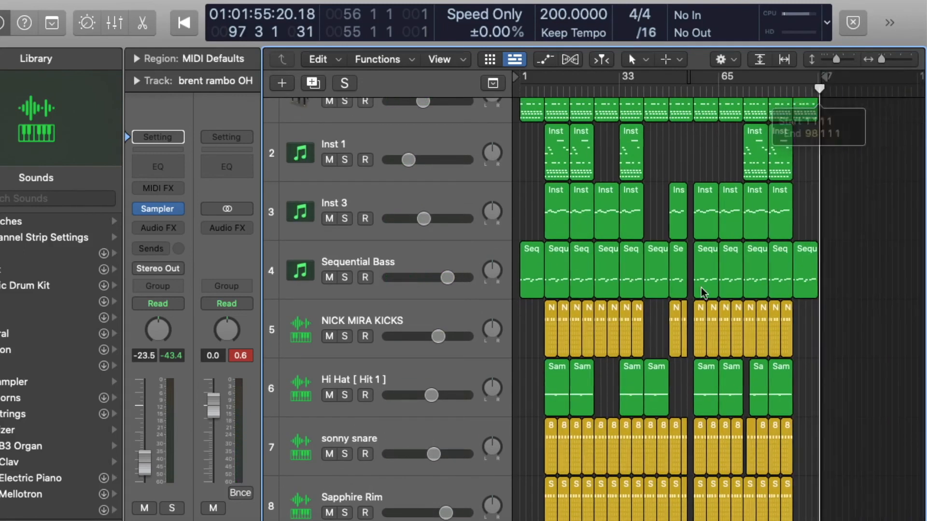
pyautogui.press('super+Right')
pyautogui.press('super+Right')
pyautogui.press('super+Right')
pyautogui.press('super+Right')
pyautogui.scroll(3, 672, 124)
pyautogui.press('space')
# Shrink the track heights and marquee-select a block of regions across all tracks
pyautogui.press('super+Left')
pyautogui.press('super+Left')
pyautogui.press('super+Left')
pyautogui.press('super+Up')
pyautogui.press('super+Up')
pyautogui.press('super+Up')
pyautogui.press('super+Up')
pyautogui.press('Return')
pyautogui.moveTo(918, 347); pyautogui.dragTo(666, 92)
# Review the whole arrangement along the timeline
pyautogui.press('super+Left')
pyautogui.press('super+Left')
pyautogui.press('super+Left')
pyautogui.press('super+Right')
pyautogui.press('super+Right')
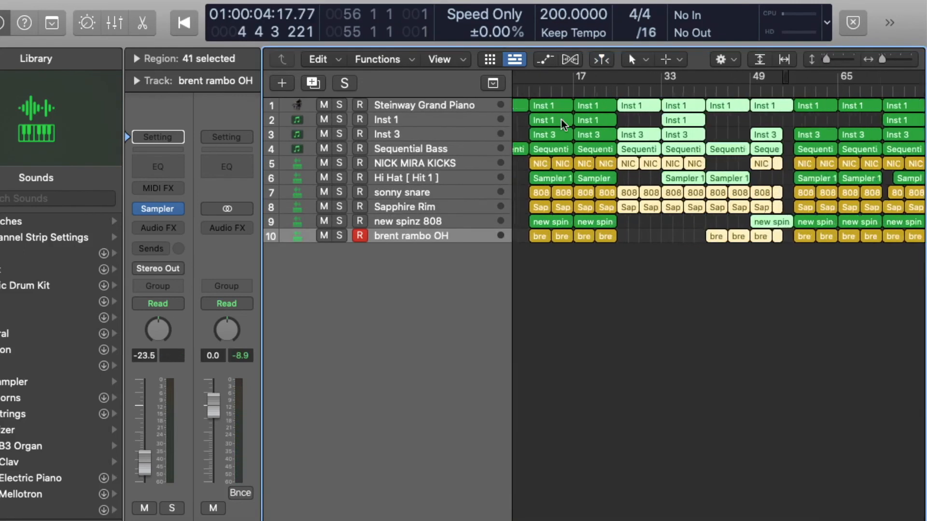
pyautogui.hscroll(-4, 564, 125)
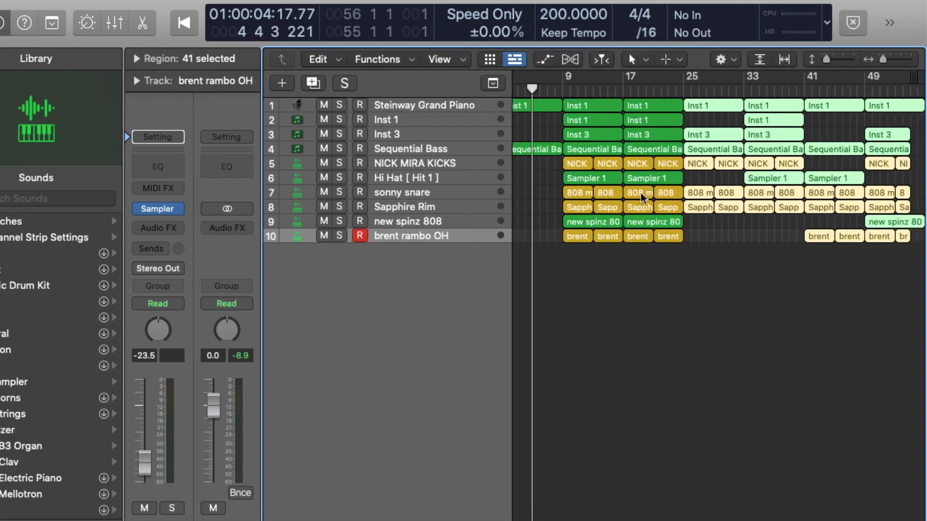
pyautogui.hscroll(3, 676, 104)
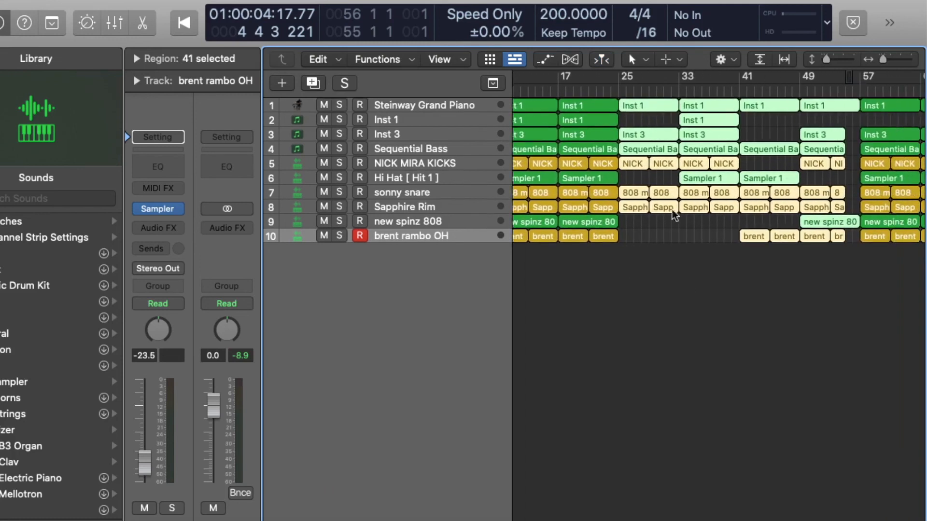
pyautogui.hscroll(10, 770, 221)
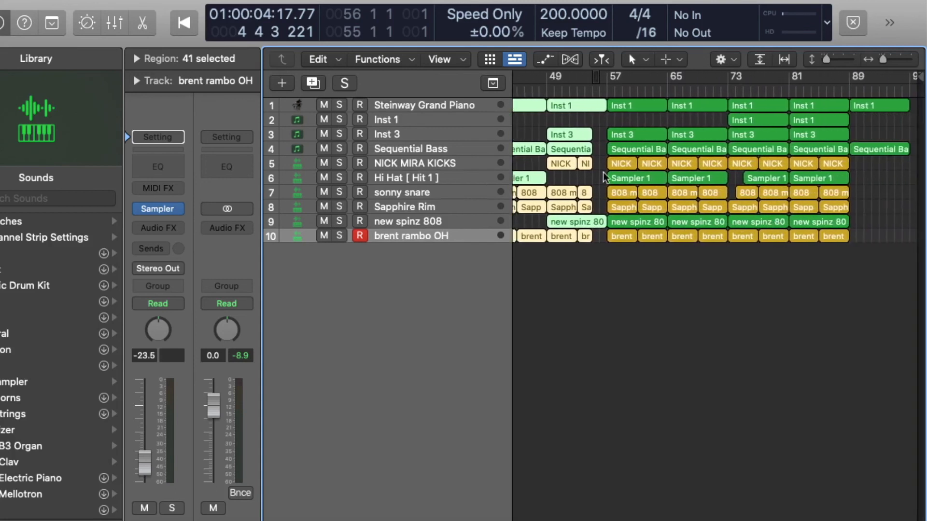